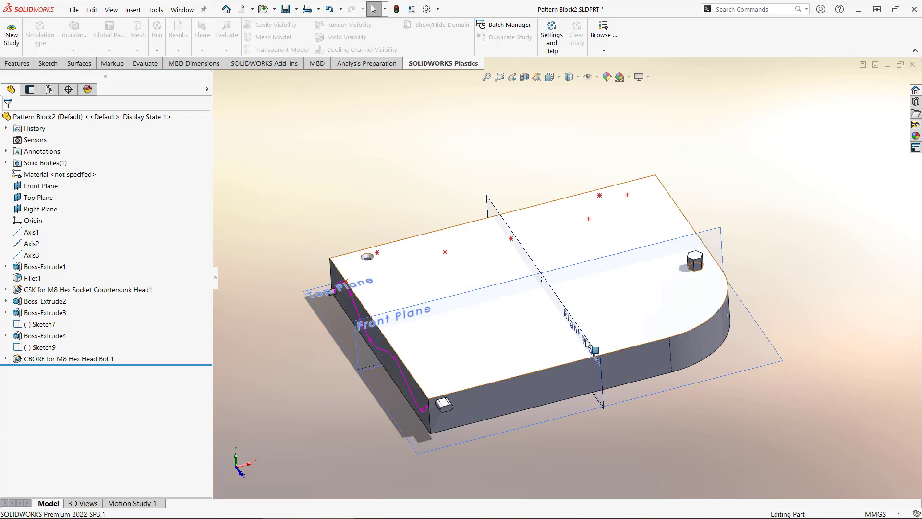
# Examine the block's countersunk hole, cylindrical pin, slot-shaped boss, hexagonal boss and sketch points from several angles
pyautogui.scroll(-2, 413, 276)
pyautogui.scroll(-5, 413, 277)
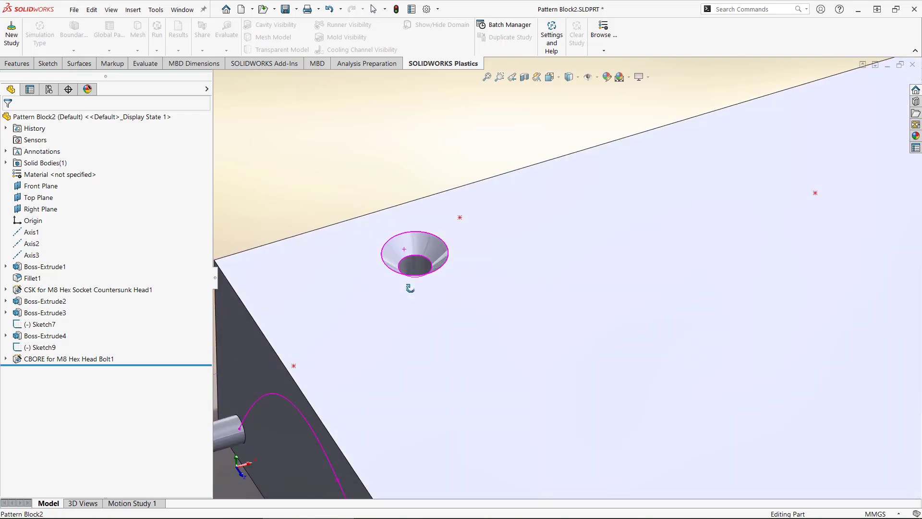
pyautogui.moveTo(410, 286); pyautogui.dragTo(410, 383, button='middle')
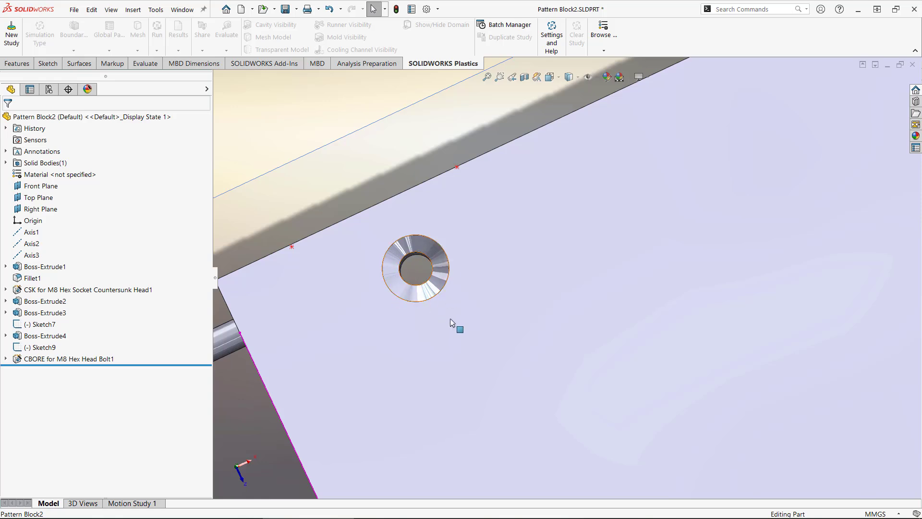
pyautogui.scroll(3, 442, 313)
pyautogui.moveTo(433, 342); pyautogui.dragTo(477, 233, button='middle')
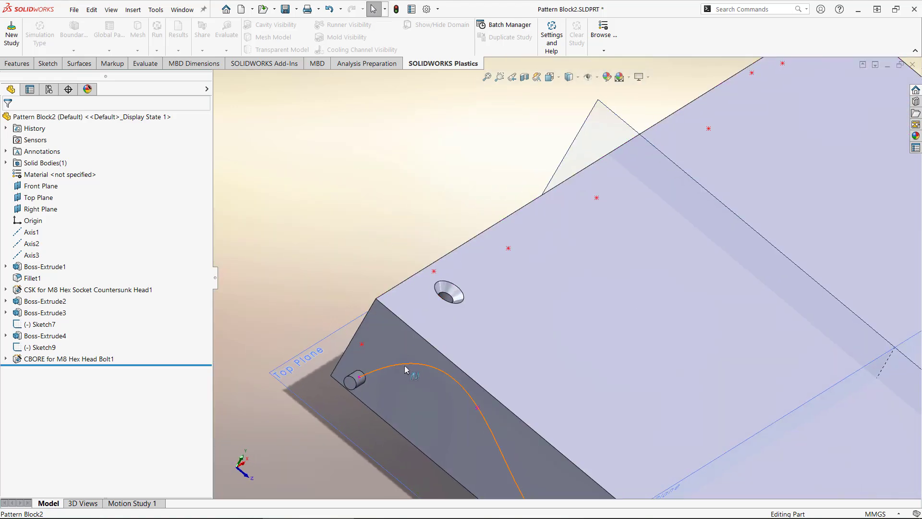
pyautogui.scroll(-8, 408, 362)
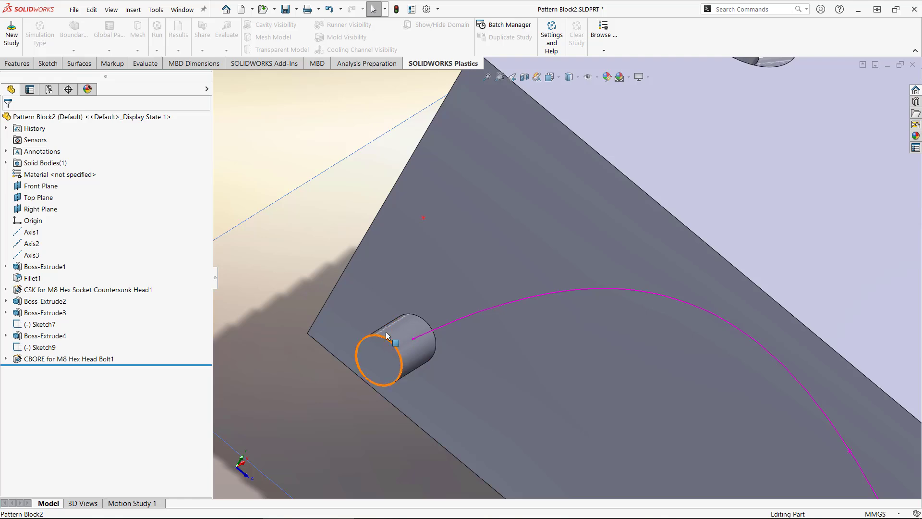
pyautogui.scroll(10, 481, 365)
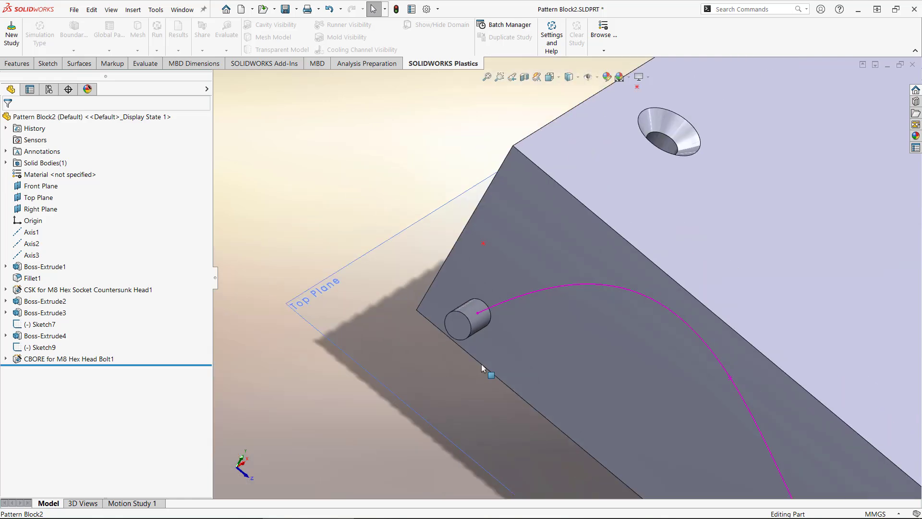
pyautogui.scroll(-10, 729, 406)
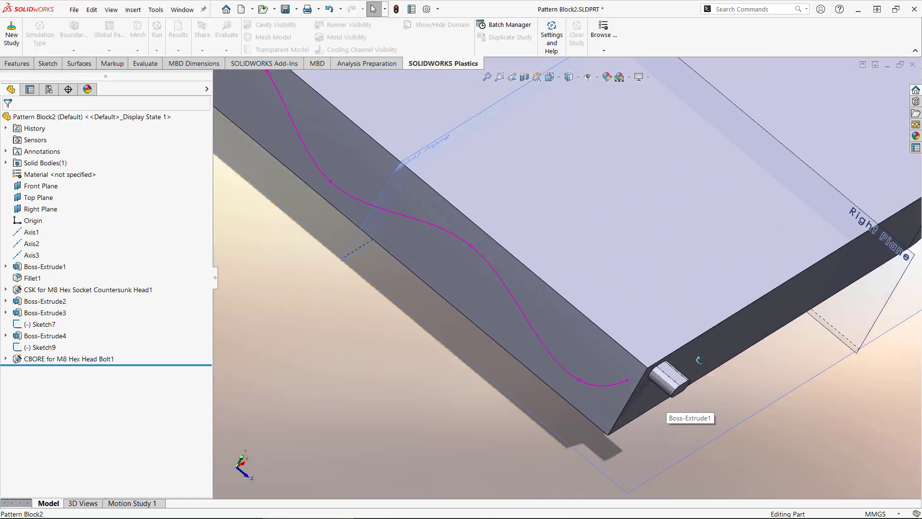
pyautogui.scroll(-2, 599, 335)
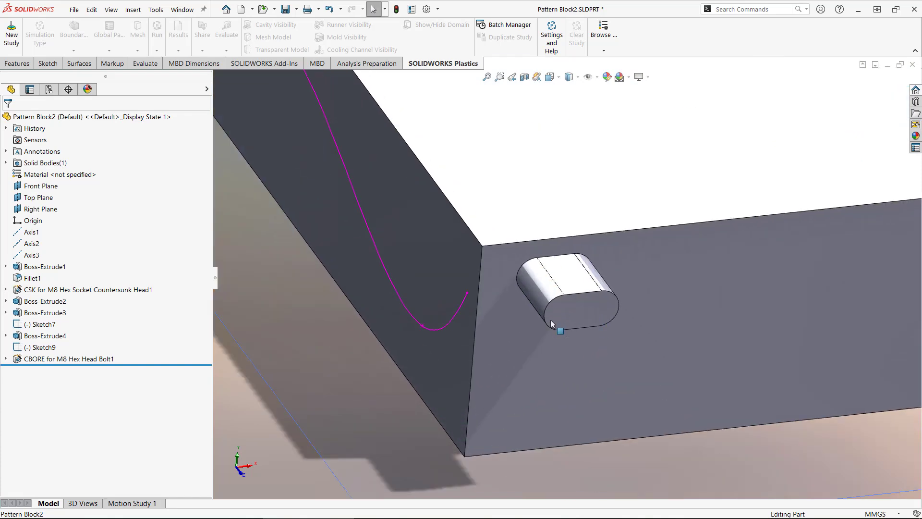
pyautogui.scroll(3, 657, 293)
pyautogui.scroll(3, 657, 297)
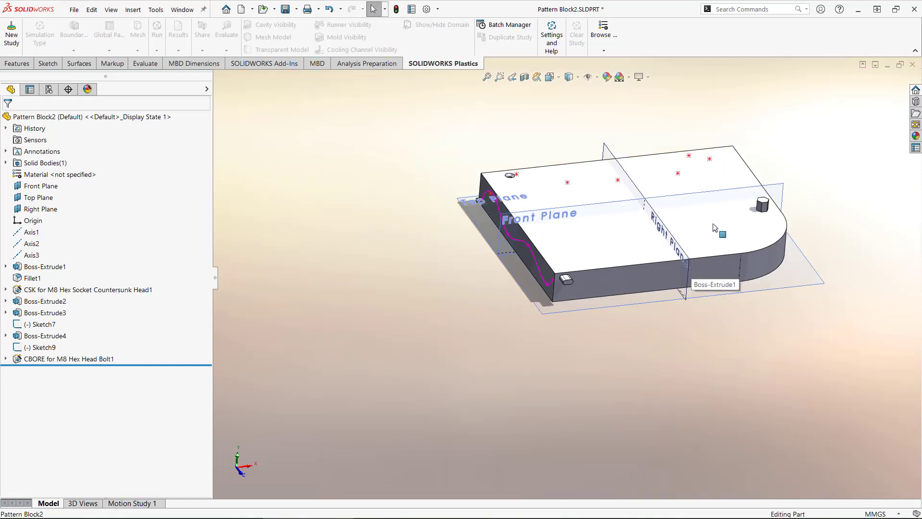
pyautogui.scroll(-6, 709, 284)
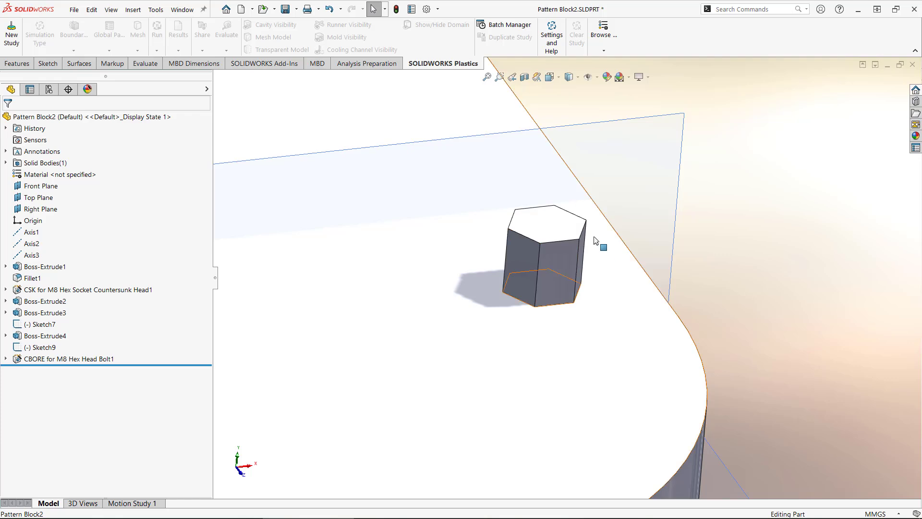
pyautogui.scroll(5, 595, 255)
pyautogui.moveTo(393, 235)
pyautogui.mouseDown(button='middle')
pyautogui.moveTo(518, 290)
pyautogui.moveTo(490, 308)
pyautogui.moveTo(478, 298)
pyautogui.moveTo(486, 264)
pyautogui.moveTo(322, 382)
pyautogui.mouseUp(button='middle')
pyautogui.scroll(-10, 518, 291)
pyautogui.scroll(12, 421, 334)
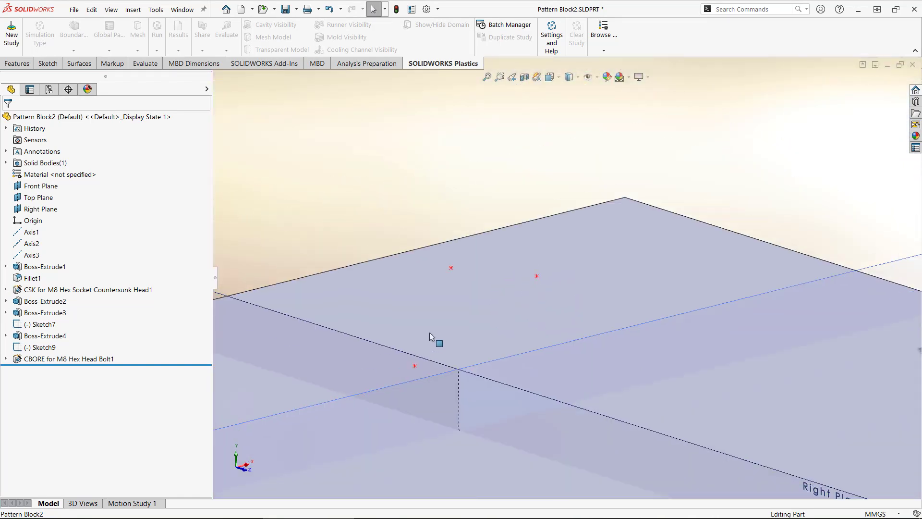
pyautogui.moveTo(547, 303); pyautogui.dragTo(531, 355, button='middle')
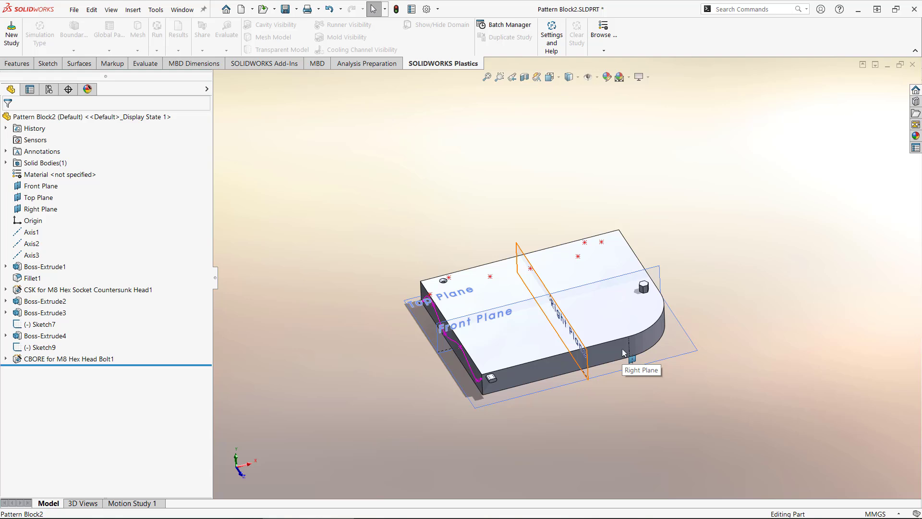
# Start a Linear Pattern with the top face's long straight edge beside the countersunk hole as Direction 1
pyautogui.click(17, 64)
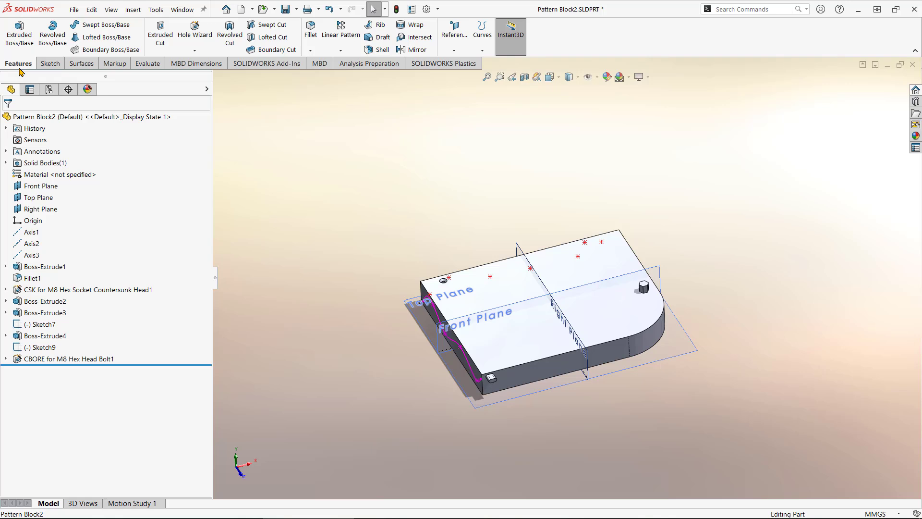
pyautogui.click(341, 29)
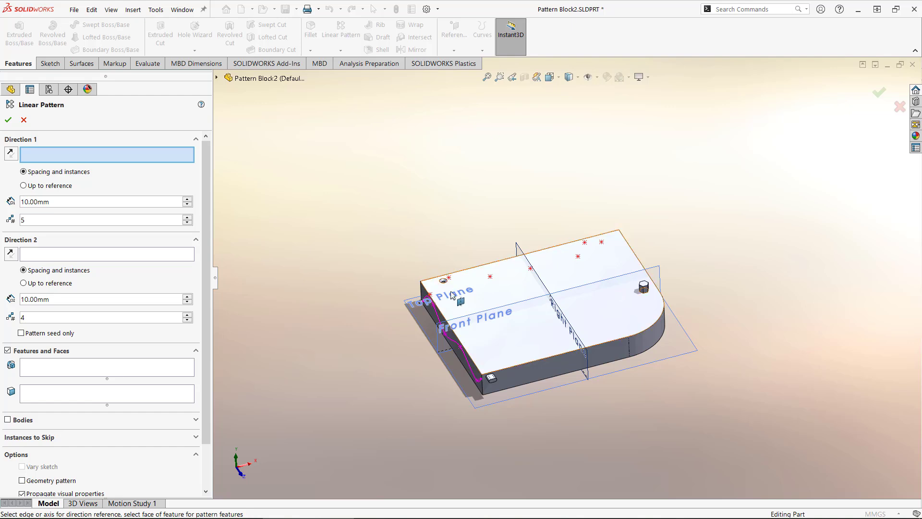
pyautogui.scroll(-4, 482, 250)
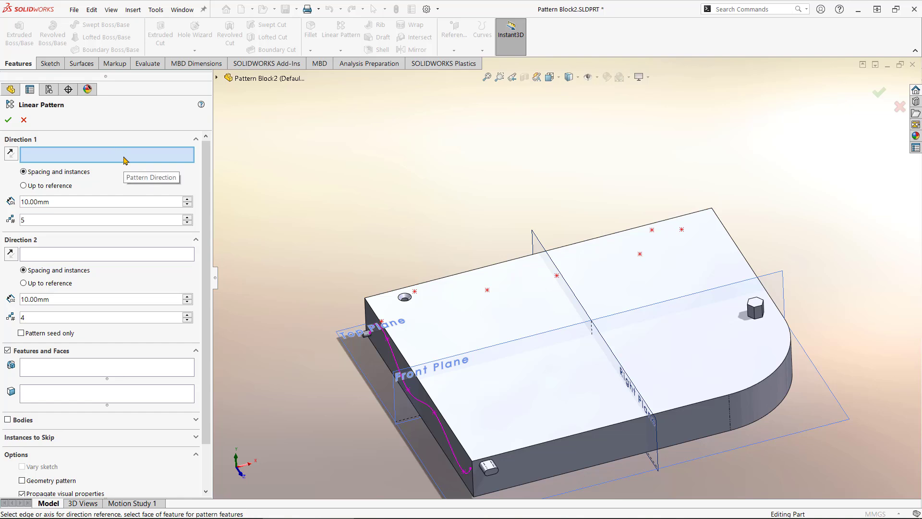
pyautogui.click(489, 270)
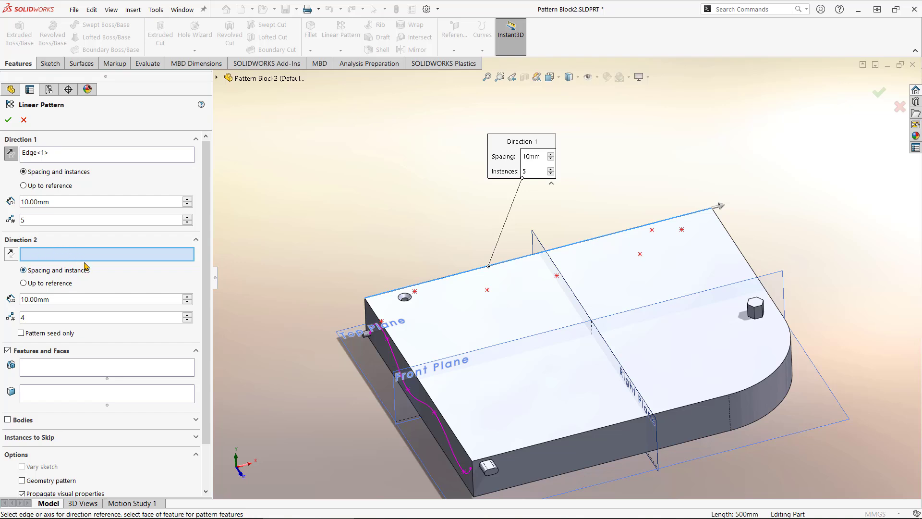
# Choose the M8 countersunk hole as the feature to pattern
pyautogui.click(66, 371)
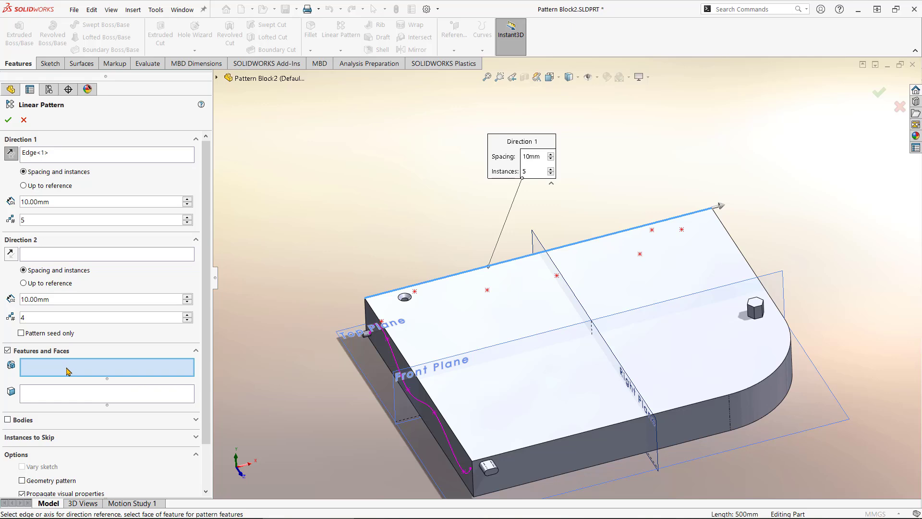
pyautogui.scroll(-8, 413, 303)
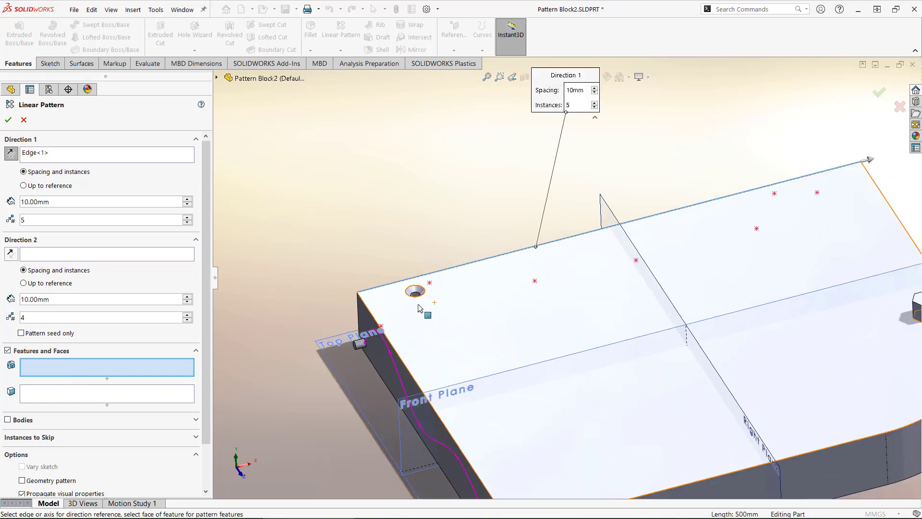
pyautogui.scroll(-4, 462, 287)
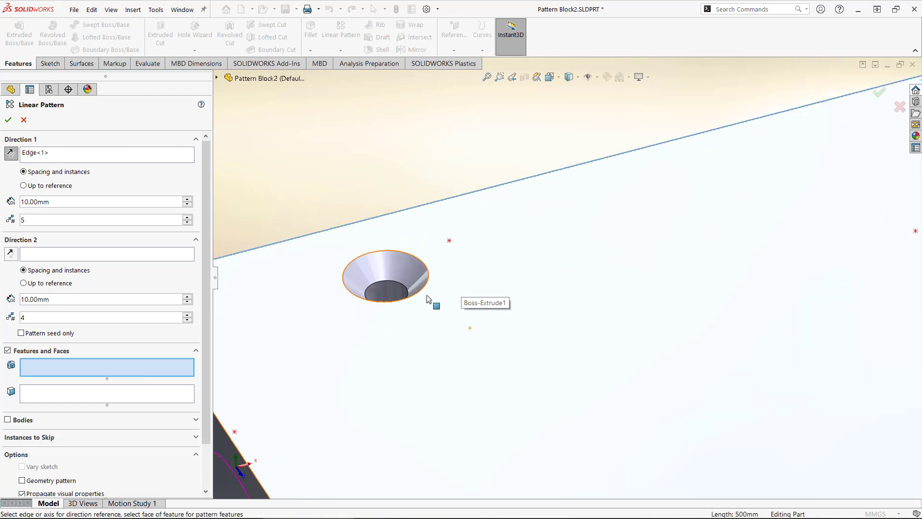
pyautogui.click(379, 270)
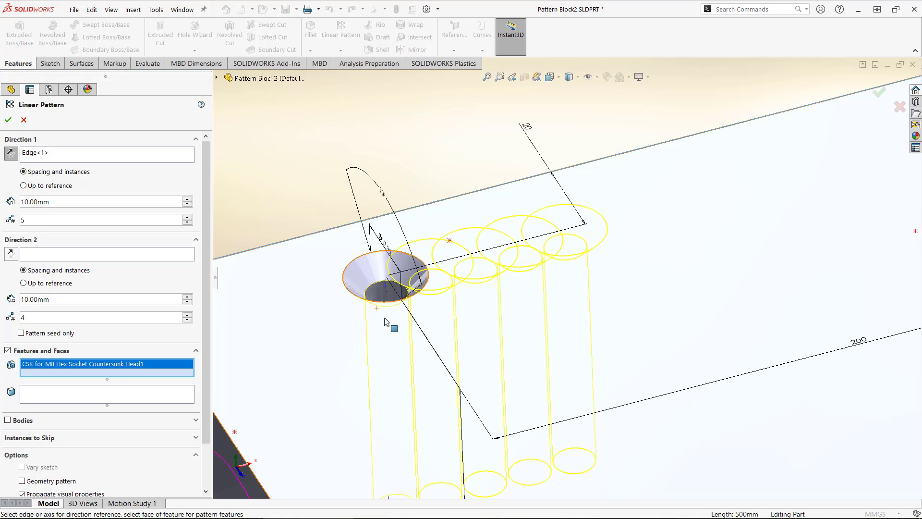
# Set the Direction 1 spacing to 30 mm with 4 instances and complete the linear pattern
pyautogui.scroll(2, 383, 318)
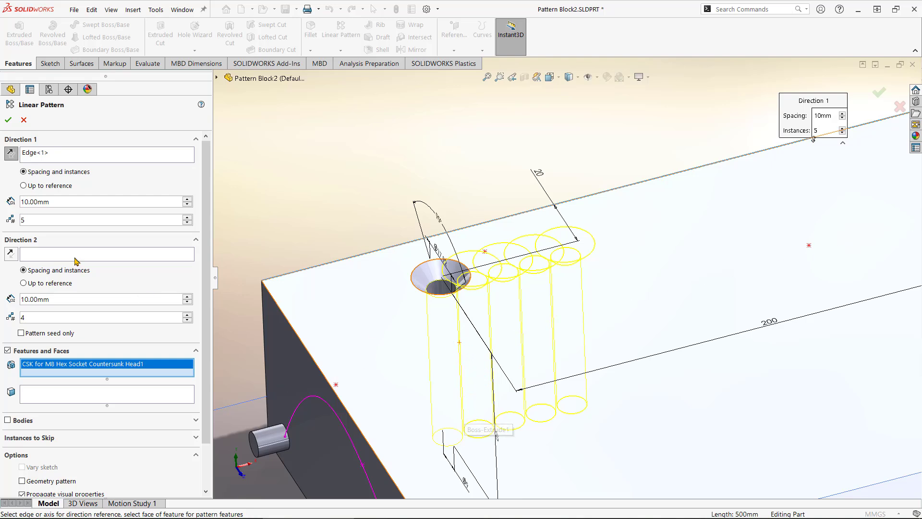
pyautogui.click(188, 199)
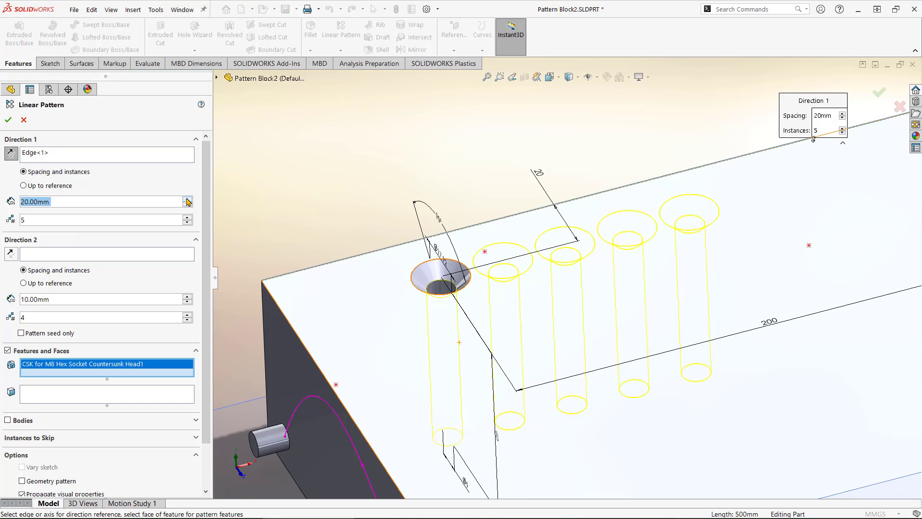
pyautogui.click(188, 199)
pyautogui.scroll(4, 643, 257)
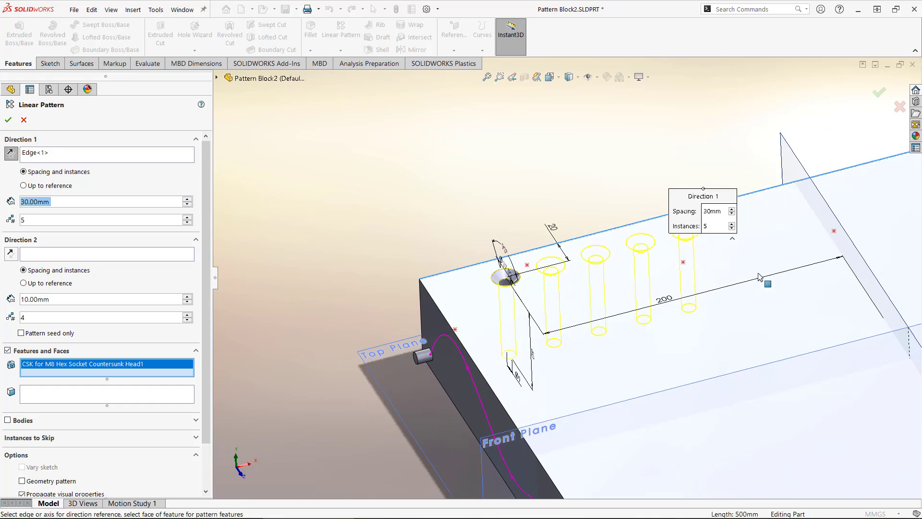
pyautogui.scroll(-4, 694, 267)
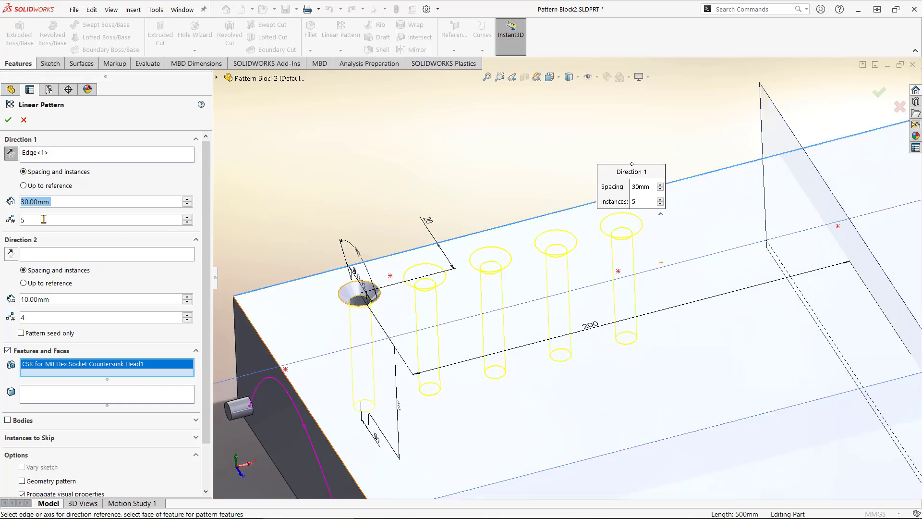
pyautogui.click(187, 223)
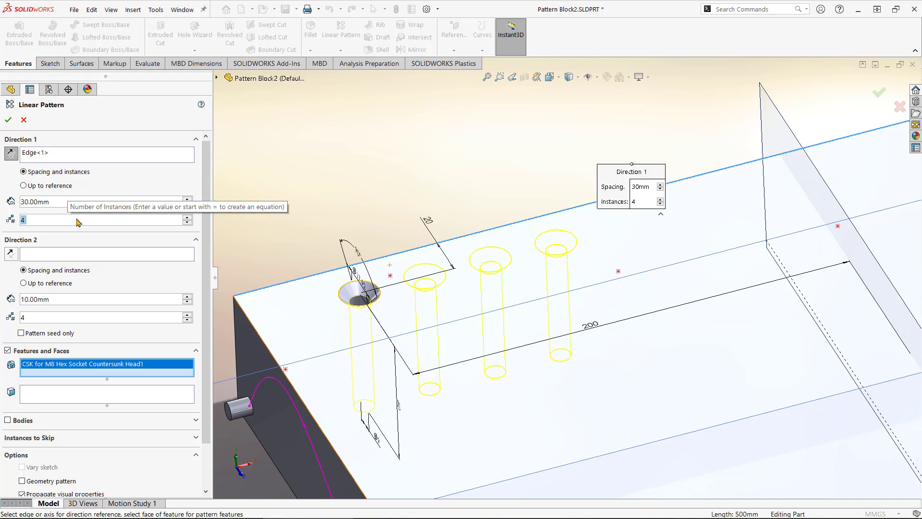
pyautogui.click(7, 122)
# Edit the original countersunk hole and change its size to M6
pyautogui.scroll(2, 376, 207)
pyautogui.scroll(-4, 468, 252)
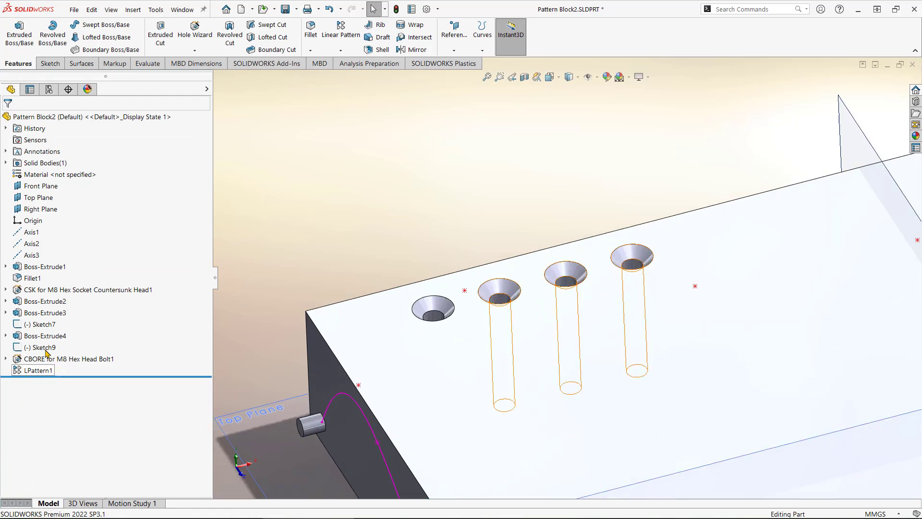
pyautogui.moveTo(41, 373)
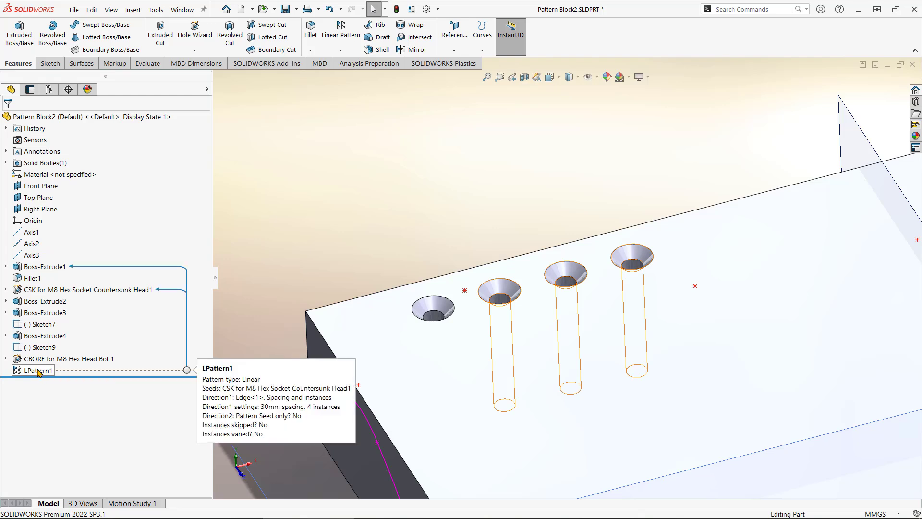
pyautogui.scroll(4, 509, 228)
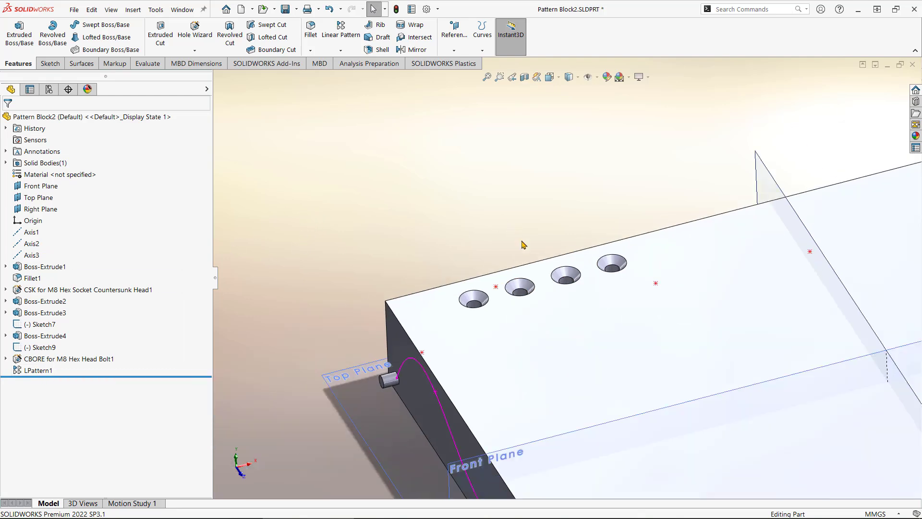
pyautogui.scroll(-4, 634, 278)
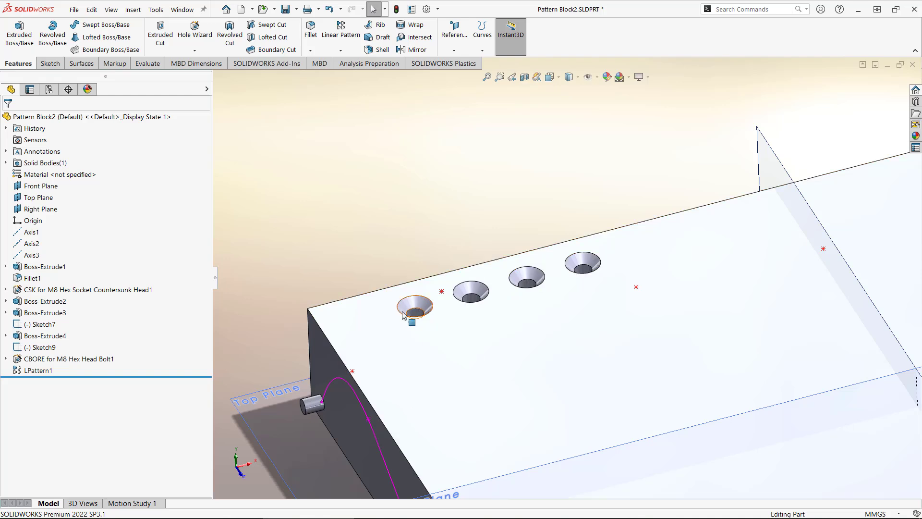
pyautogui.click(33, 290)
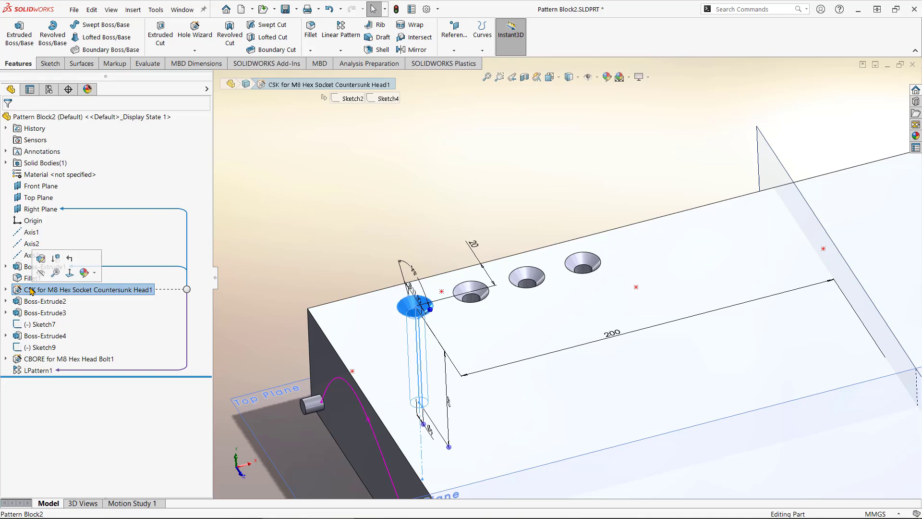
pyautogui.click(42, 259)
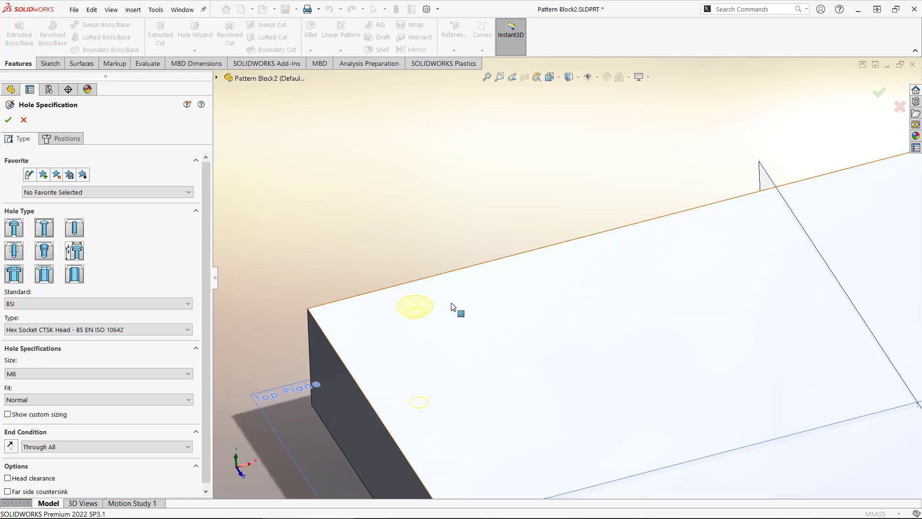
pyautogui.click(37, 375)
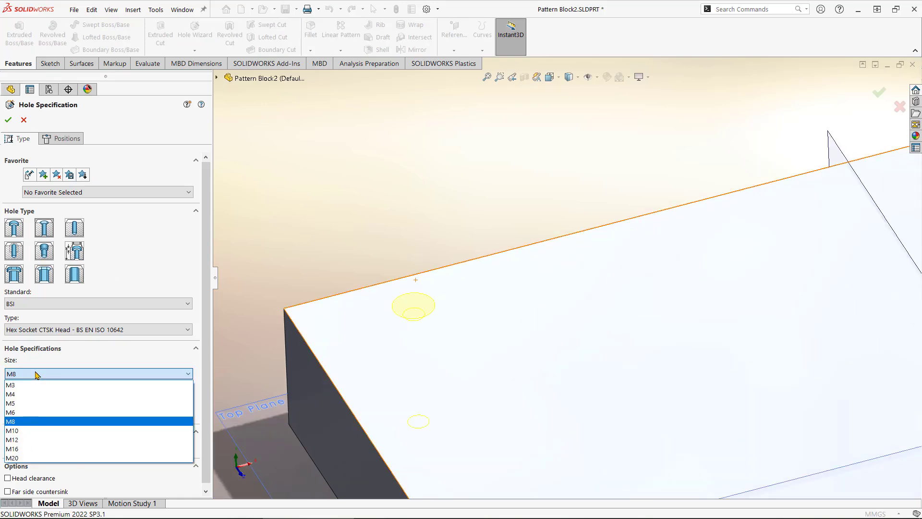
pyautogui.click(28, 413)
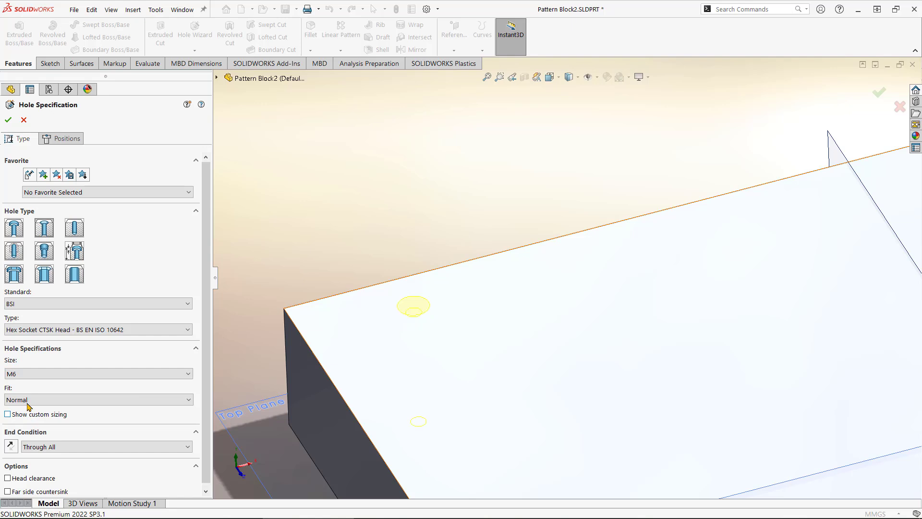
pyautogui.click(9, 121)
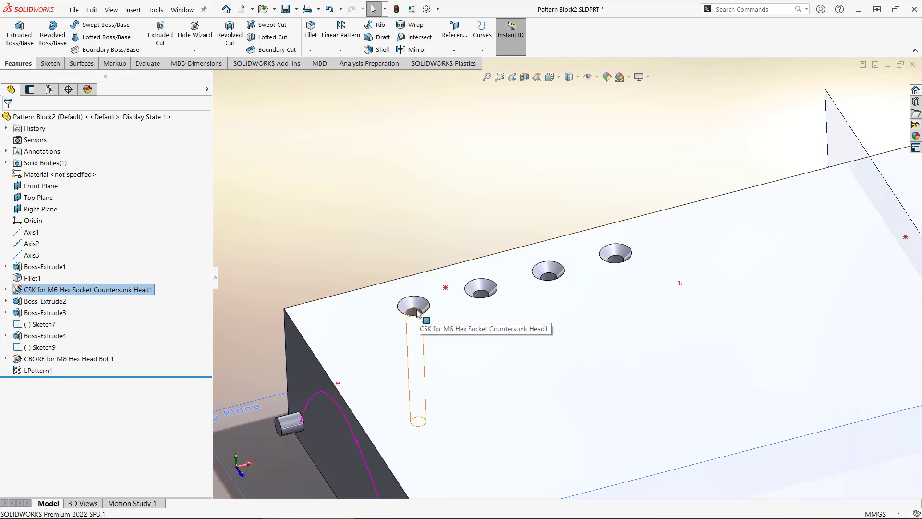
# Edit the linear pattern of countersunk holes and use the Front Plane as its Direction 2 reference
pyautogui.click(42, 371)
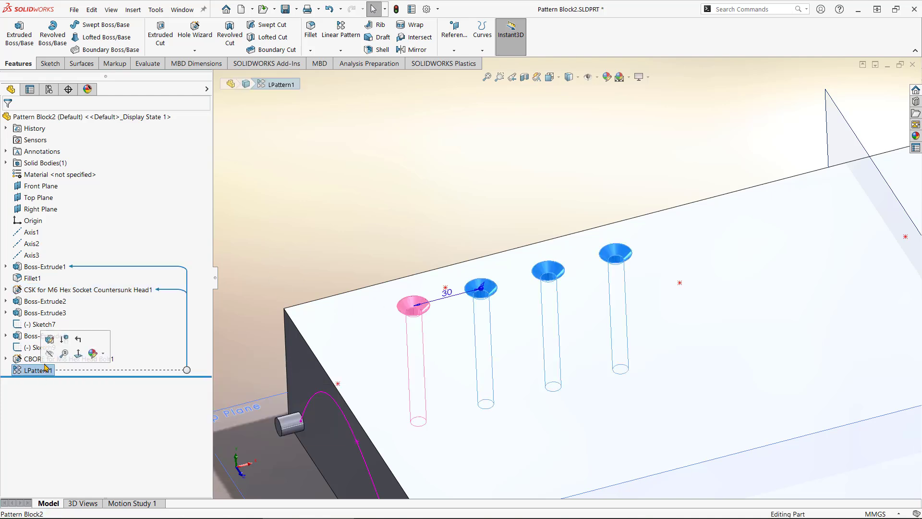
pyautogui.click(52, 340)
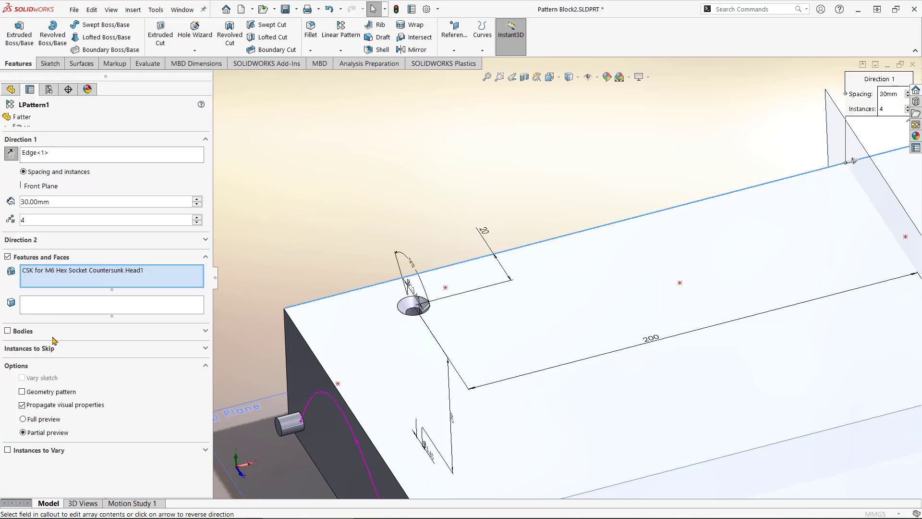
pyautogui.scroll(3, 556, 376)
pyautogui.scroll(-2, 624, 350)
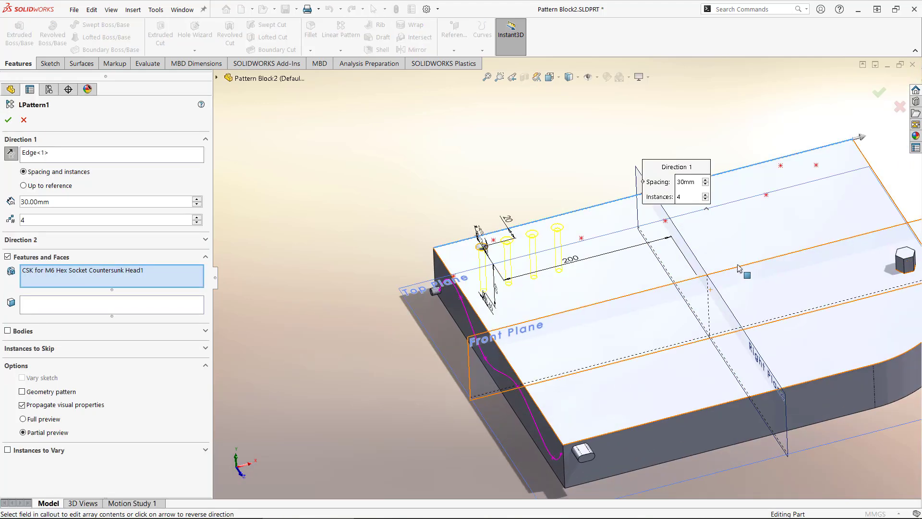
pyautogui.scroll(2, 743, 273)
pyautogui.scroll(-2, 751, 251)
pyautogui.scroll(-2, 405, 277)
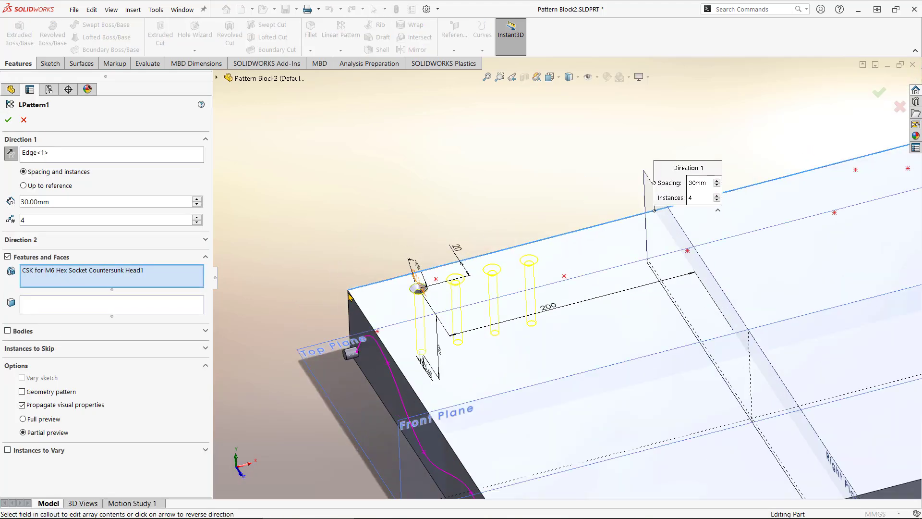
pyautogui.click(35, 242)
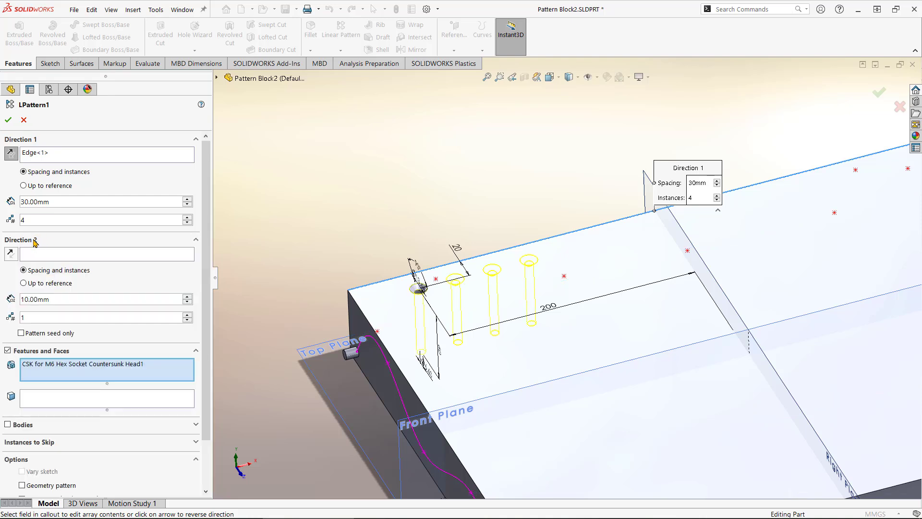
pyautogui.click(54, 255)
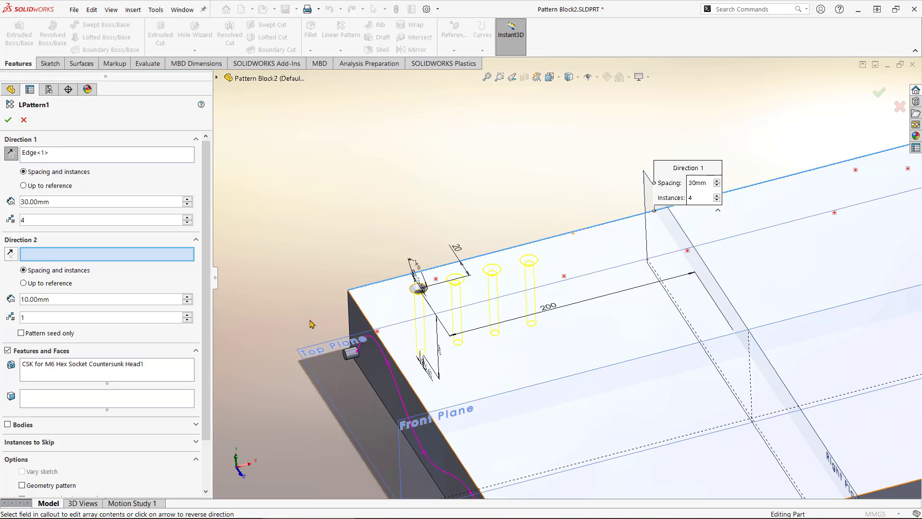
pyautogui.click(425, 420)
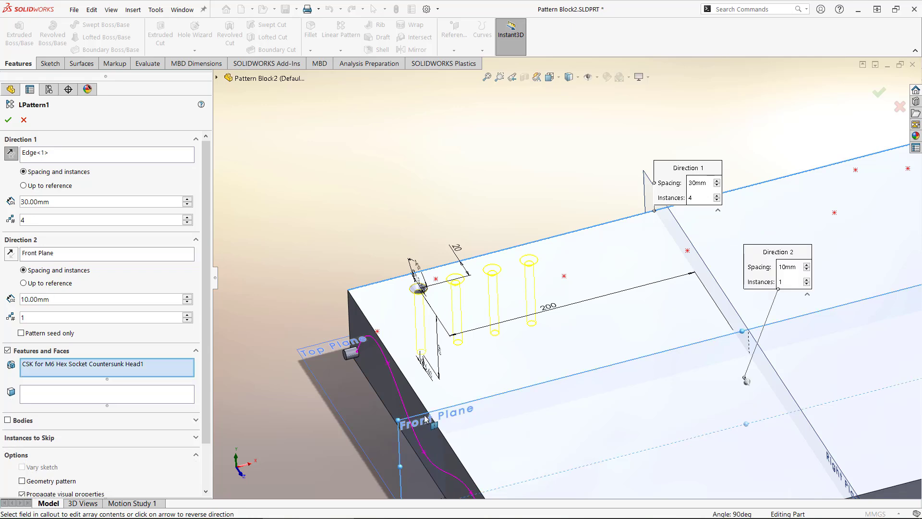
# Set the Direction 2 spacing to 20 mm with 6 instances and complete the edited linear pattern
pyautogui.moveTo(538, 427); pyautogui.dragTo(604, 372, button='middle')
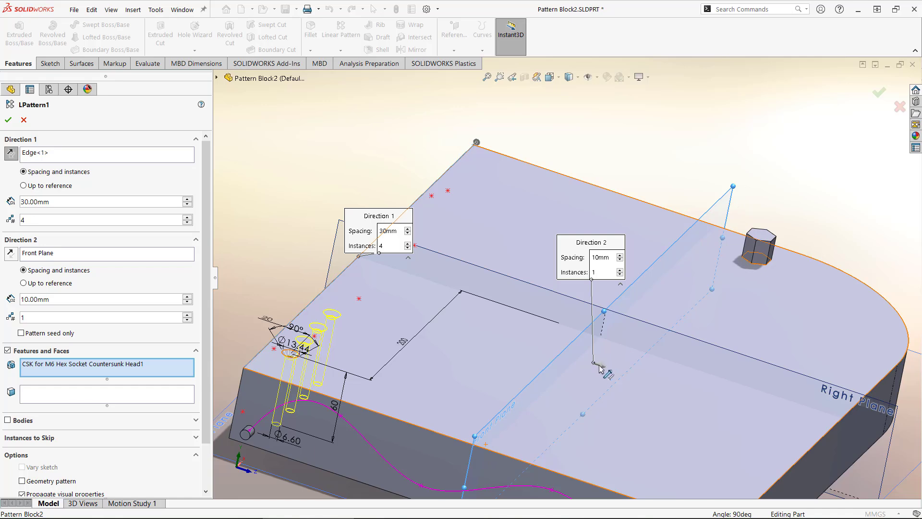
pyautogui.moveTo(571, 406); pyautogui.dragTo(429, 320, button='middle')
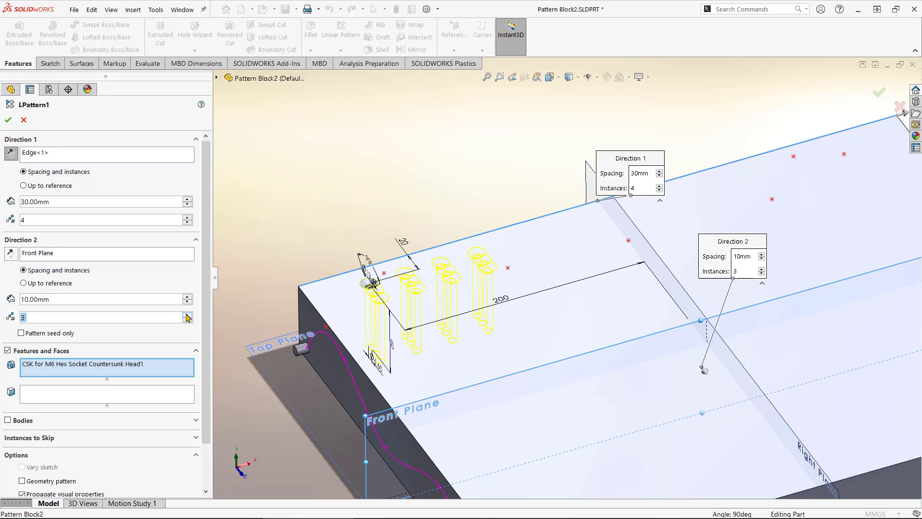
pyautogui.click(186, 314)
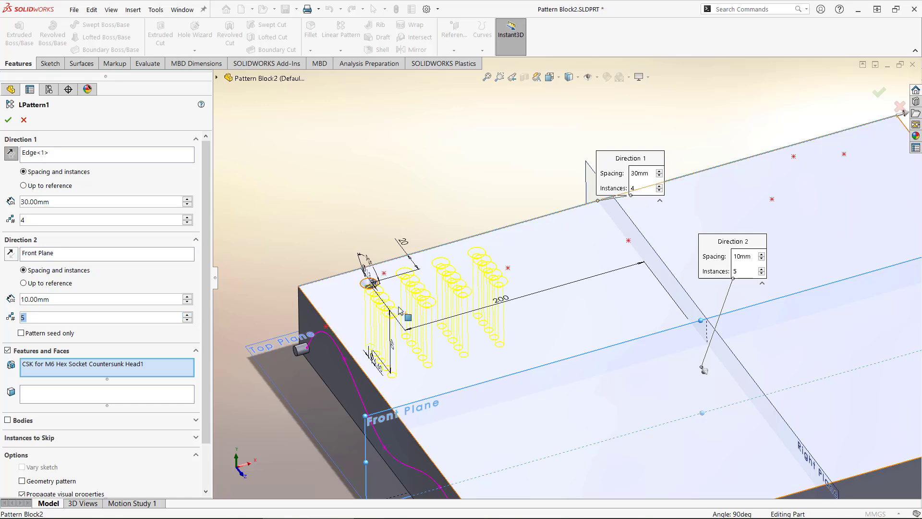
pyautogui.moveTo(445, 320); pyautogui.dragTo(372, 273, button='middle')
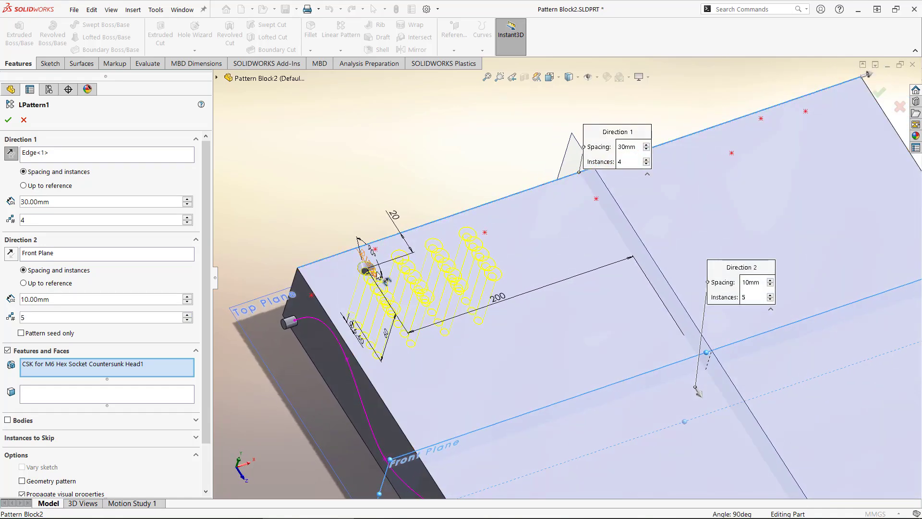
pyautogui.click(188, 296)
pyautogui.moveTo(365, 262); pyautogui.dragTo(384, 358, button='middle')
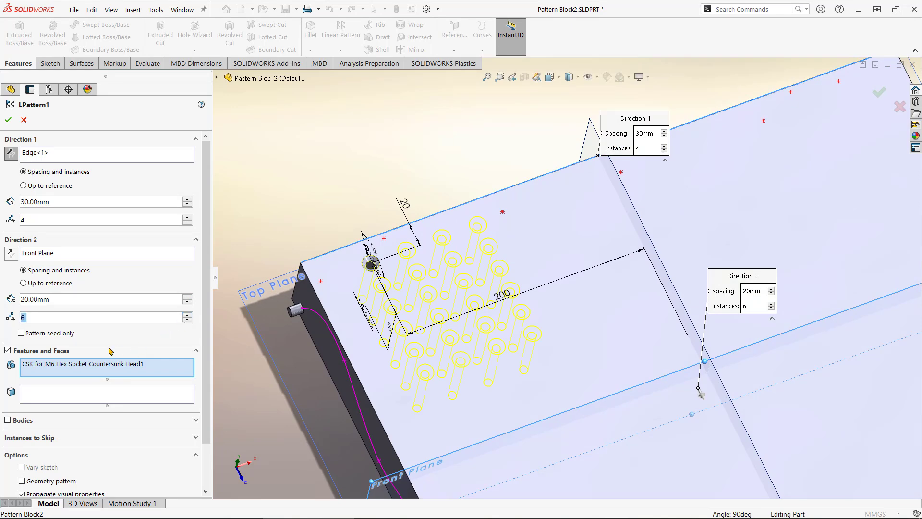
pyautogui.click(8, 121)
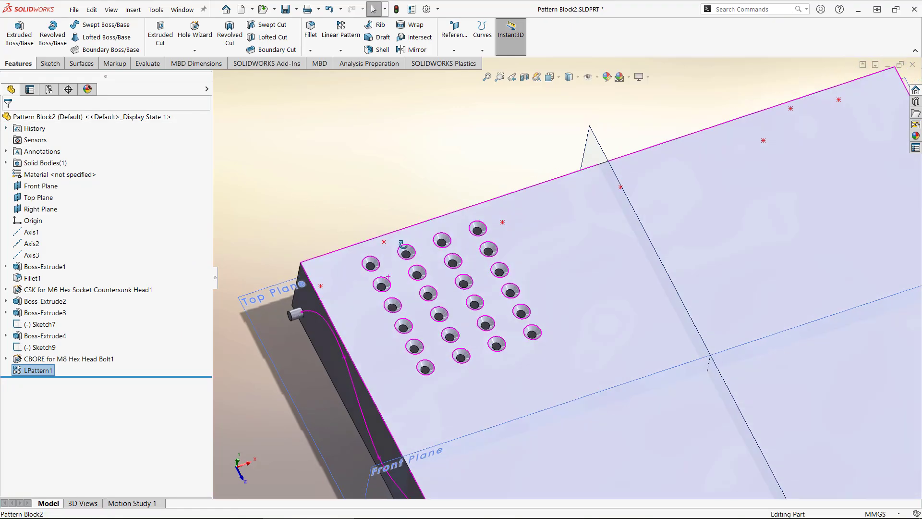
pyautogui.moveTo(403, 244); pyautogui.dragTo(381, 232, button='middle')
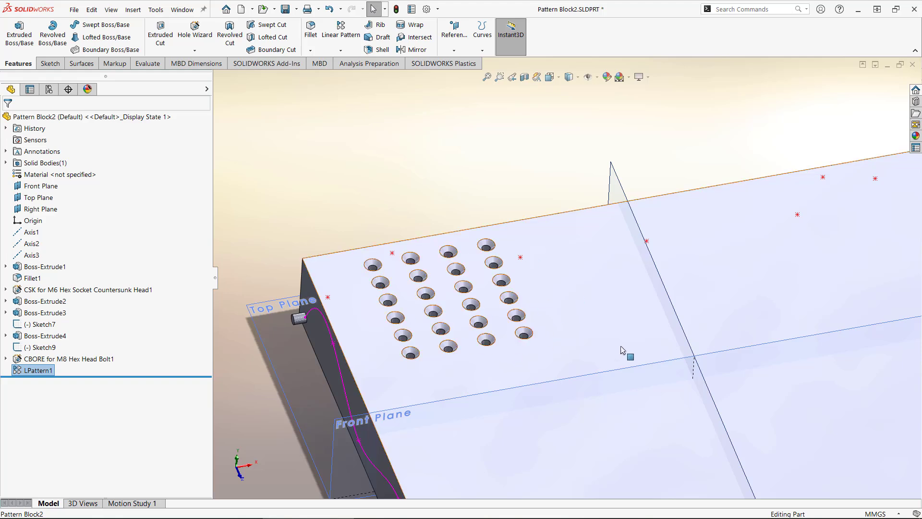
# Start a Circular Pattern and choose the hexagonal boss near the rounded corner as the feature to pattern
pyautogui.scroll(4, 562, 279)
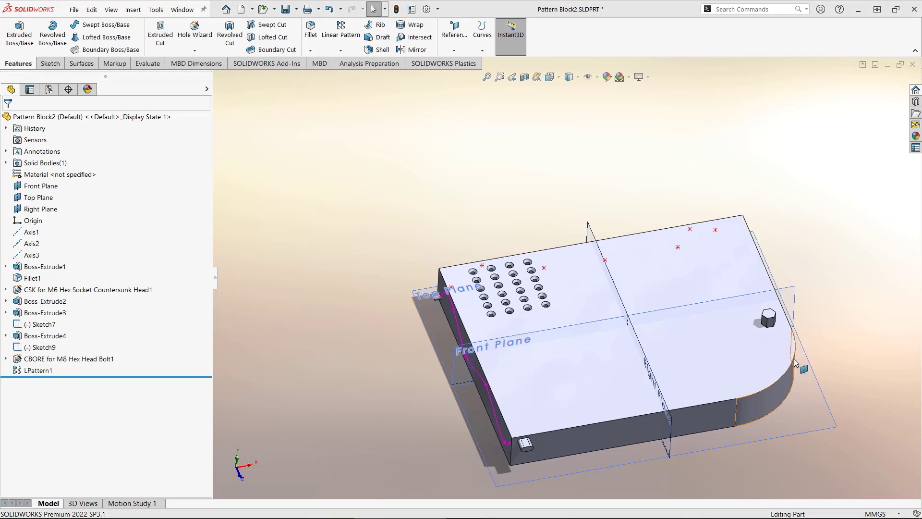
pyautogui.scroll(3, 786, 357)
pyautogui.scroll(-3, 787, 356)
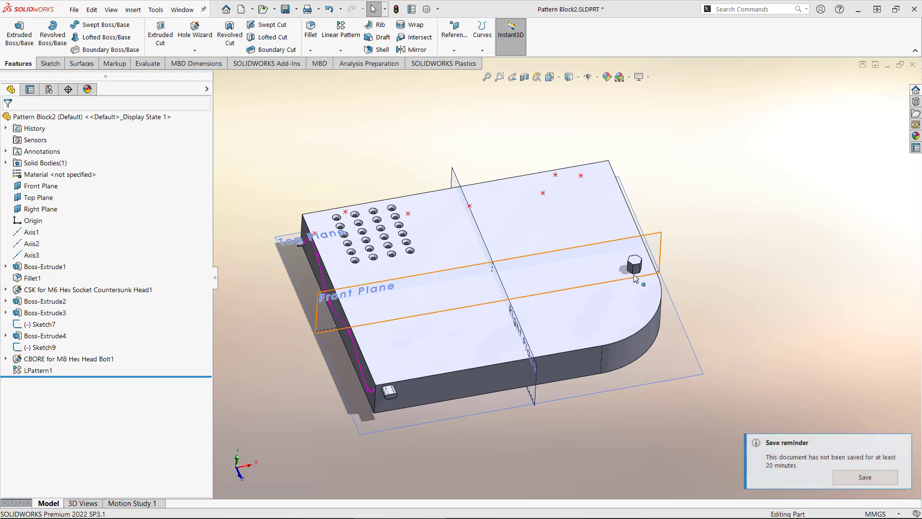
pyautogui.click(903, 444)
pyautogui.scroll(-5, 610, 255)
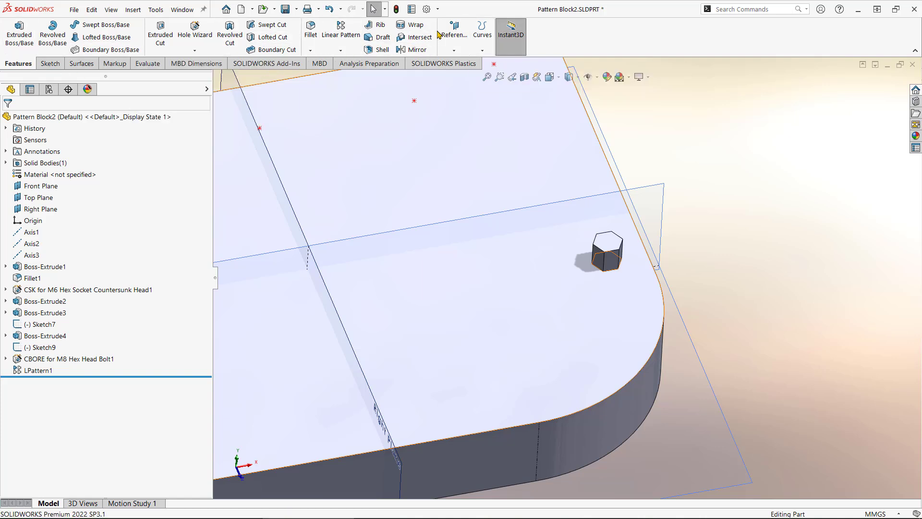
pyautogui.click(342, 50)
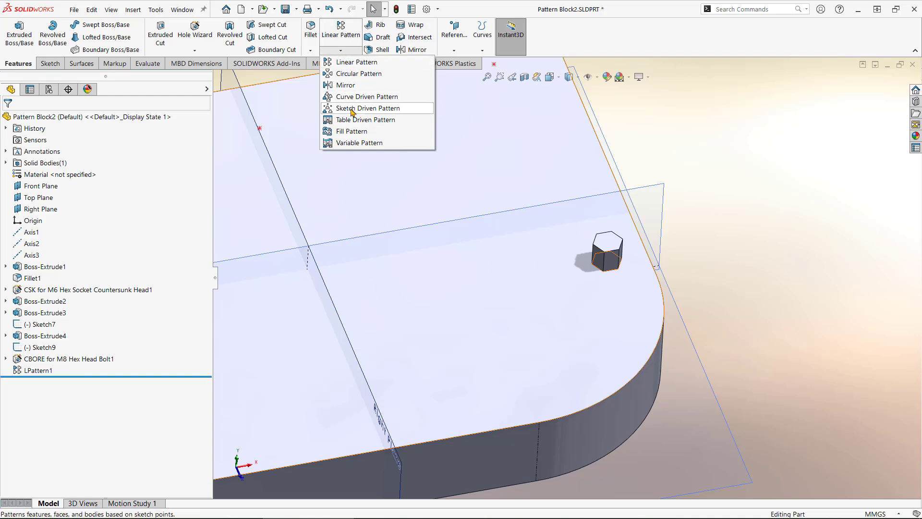
pyautogui.click(365, 73)
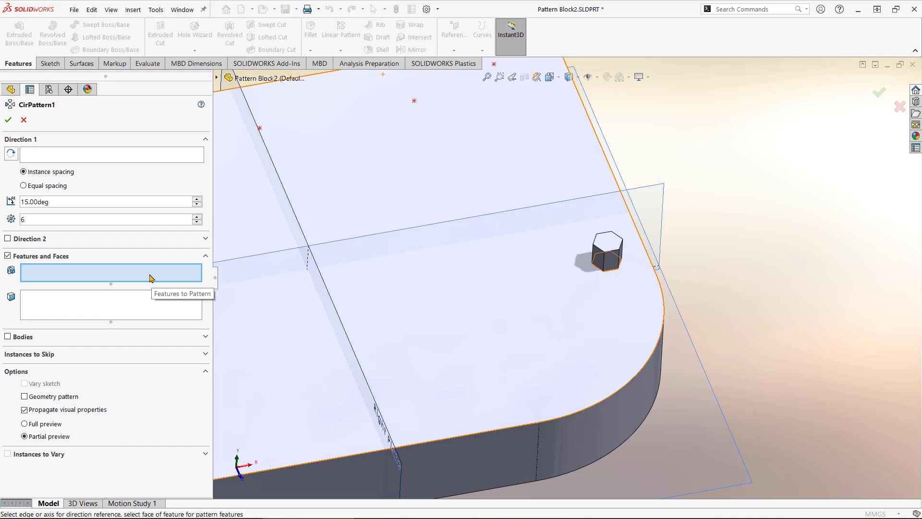
pyautogui.click(609, 260)
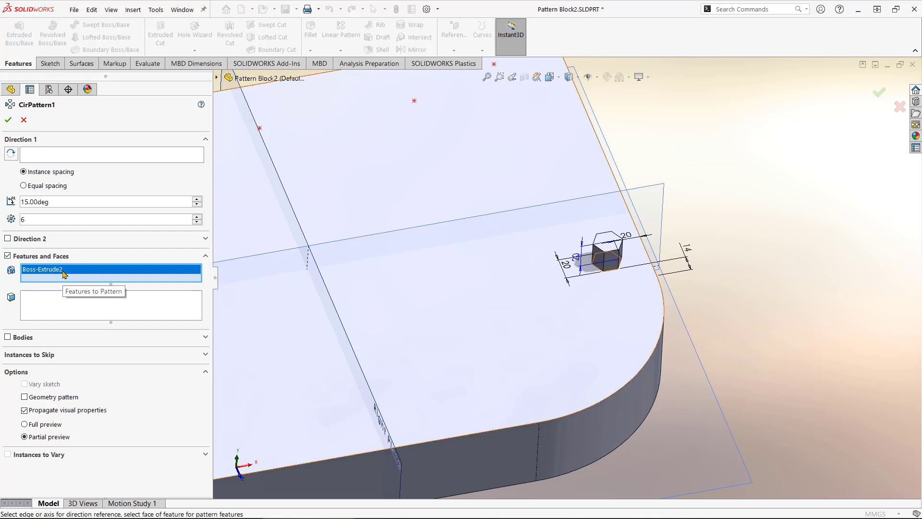
pyautogui.click(33, 156)
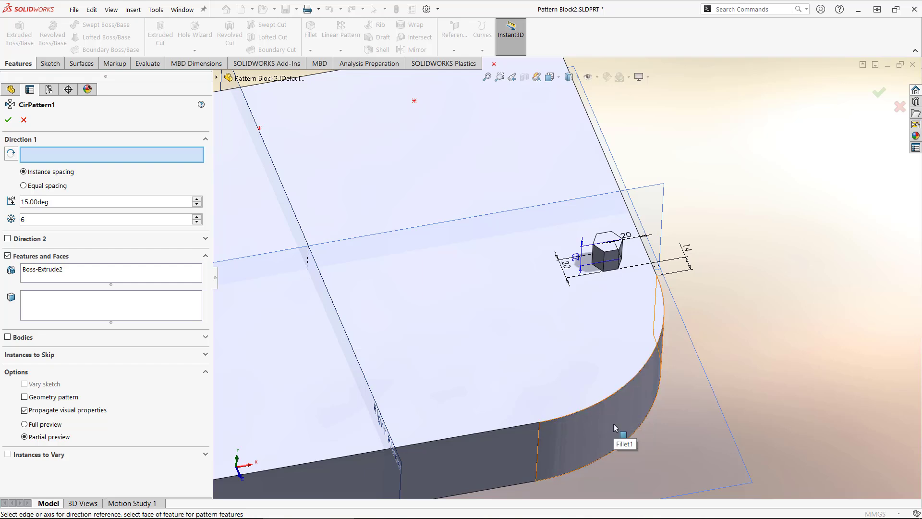
# Display the axes and temporary axes as possible rotation references, and hide them again
pyautogui.click(599, 77)
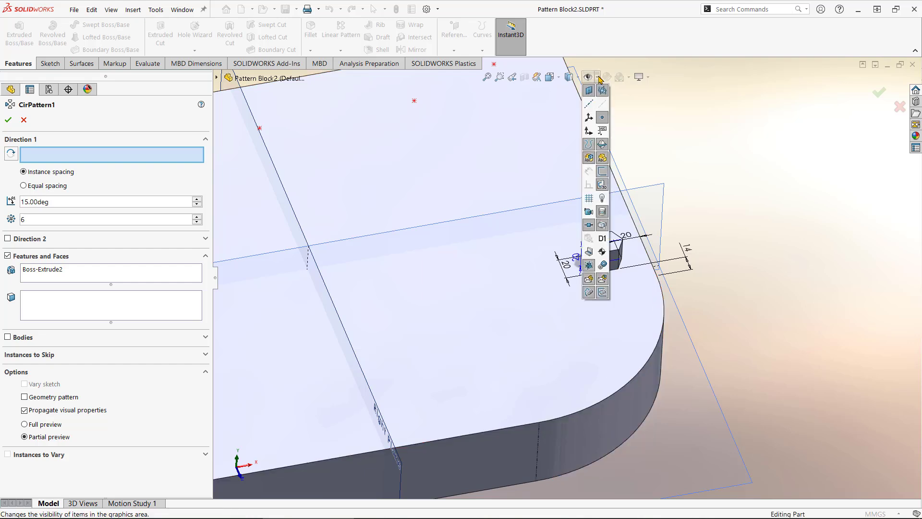
pyautogui.click(871, 191)
pyautogui.moveTo(735, 319); pyautogui.dragTo(731, 274, button='middle')
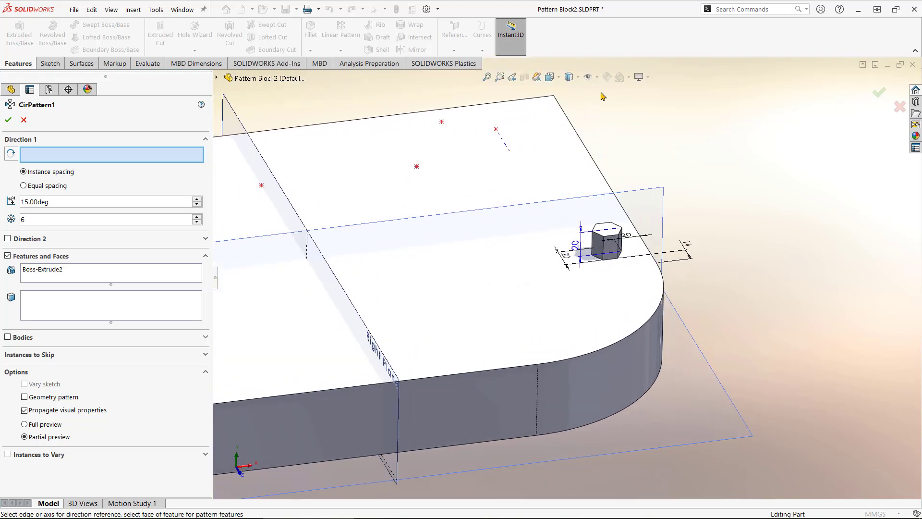
pyautogui.click(597, 76)
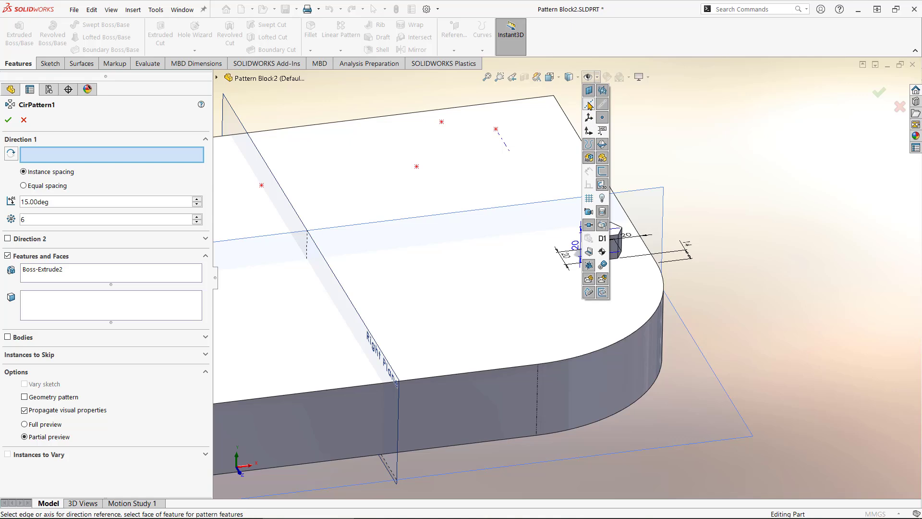
pyautogui.click(589, 103)
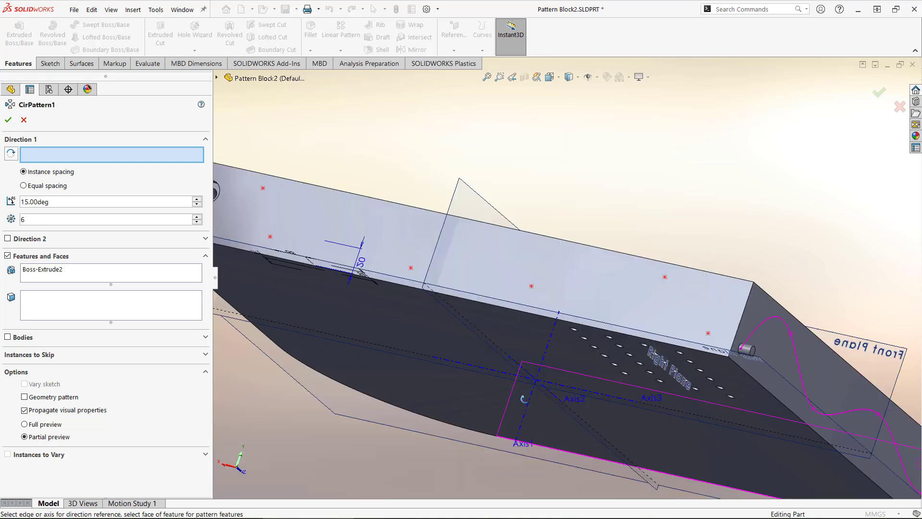
pyautogui.moveTo(533, 412); pyautogui.dragTo(655, 396, button='middle')
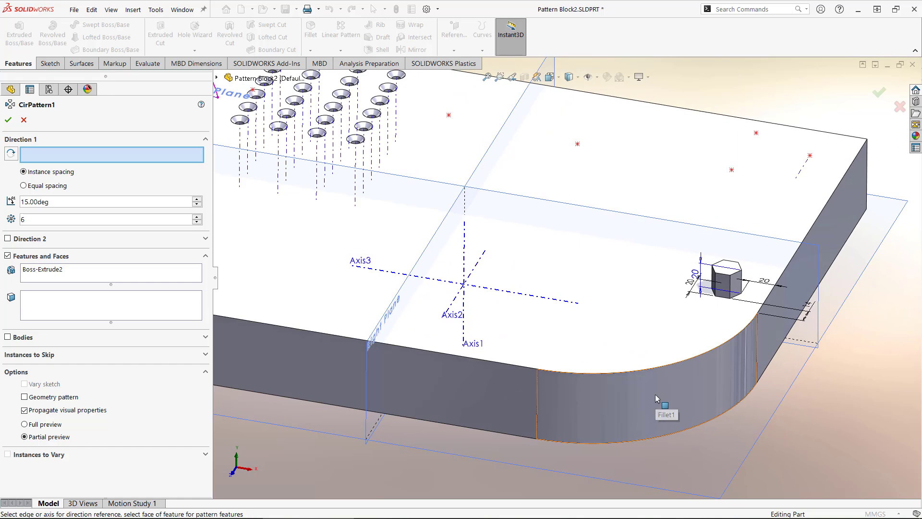
pyautogui.click(599, 79)
pyautogui.click(602, 104)
pyautogui.click(589, 104)
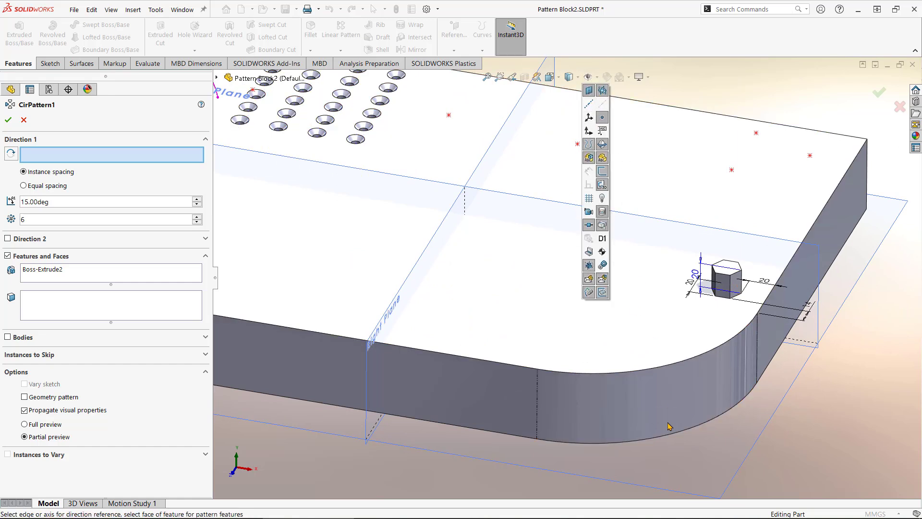
# Use the cylindrical face of the block's rounded corner as the circular pattern's Direction 1 reference
pyautogui.moveTo(820, 394); pyautogui.dragTo(790, 353, button='middle')
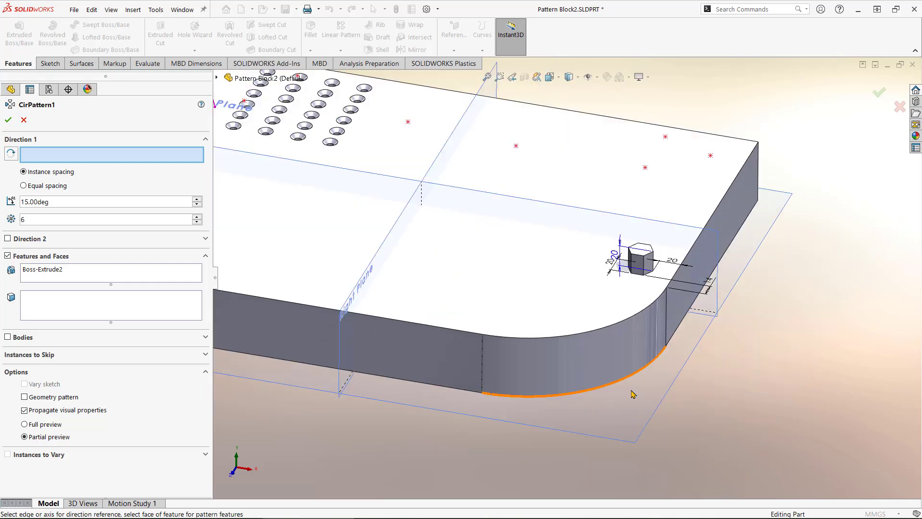
pyautogui.click(583, 359)
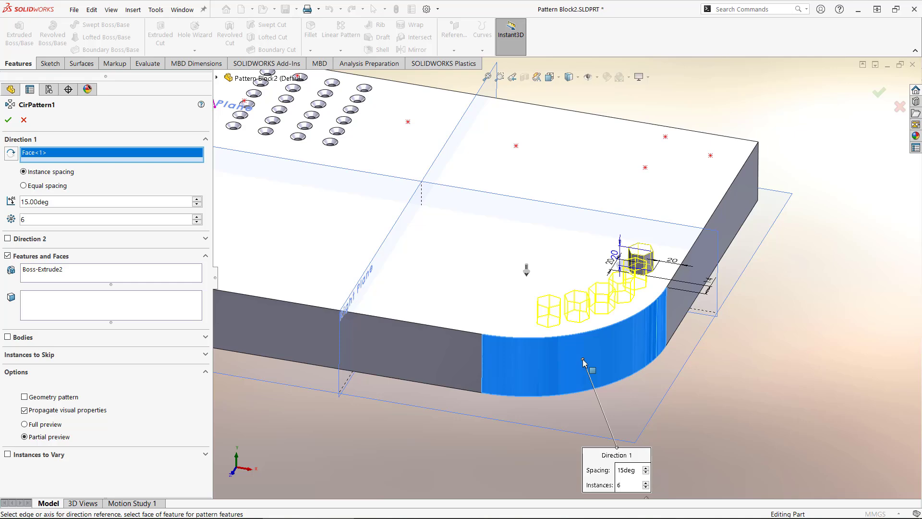
pyautogui.scroll(-3, 614, 296)
pyautogui.moveTo(620, 302); pyautogui.dragTo(597, 361, button='middle')
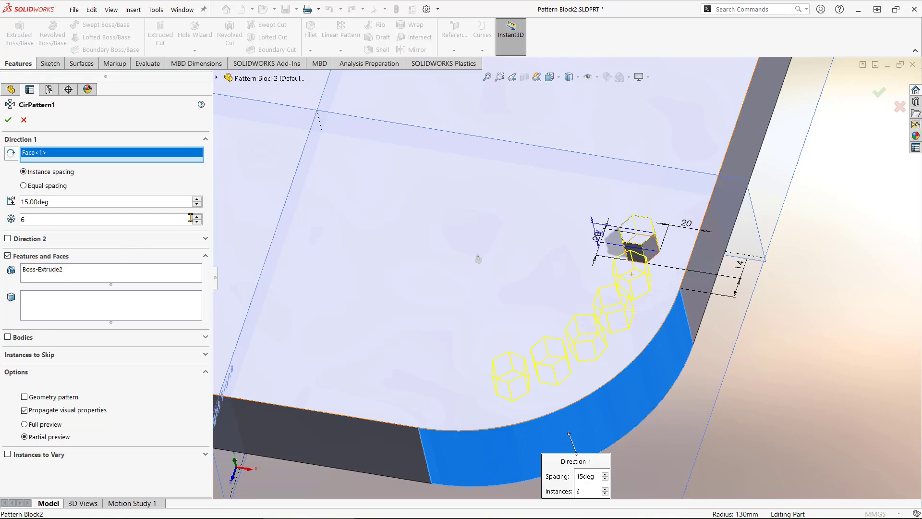
# Set the circular pattern's instance spacing to 35 degrees
pyautogui.click(197, 199)
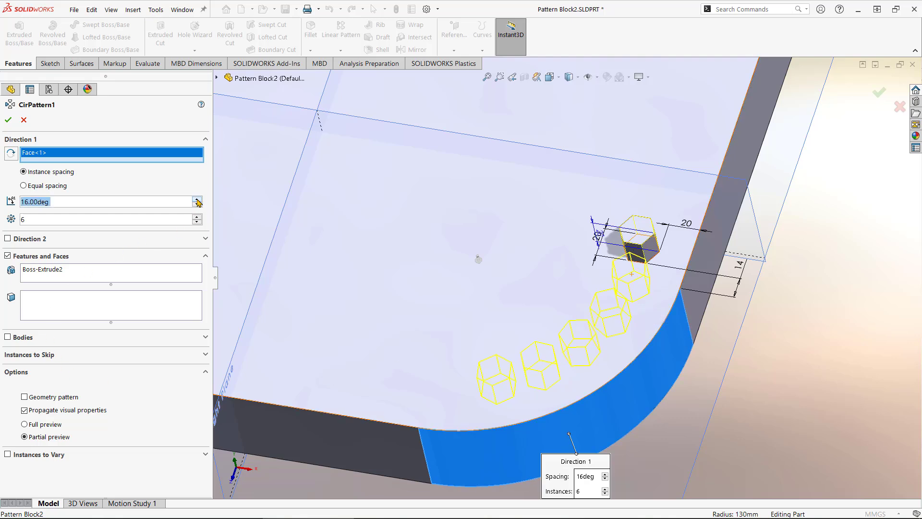
pyautogui.click(197, 199)
pyautogui.click(197, 200)
pyautogui.click(197, 199)
pyautogui.click(197, 199)
pyautogui.click(89, 203)
pyautogui.moveTo(93, 202); pyautogui.dragTo(4, 208)
pyautogui.write('35')
pyautogui.press('Return')
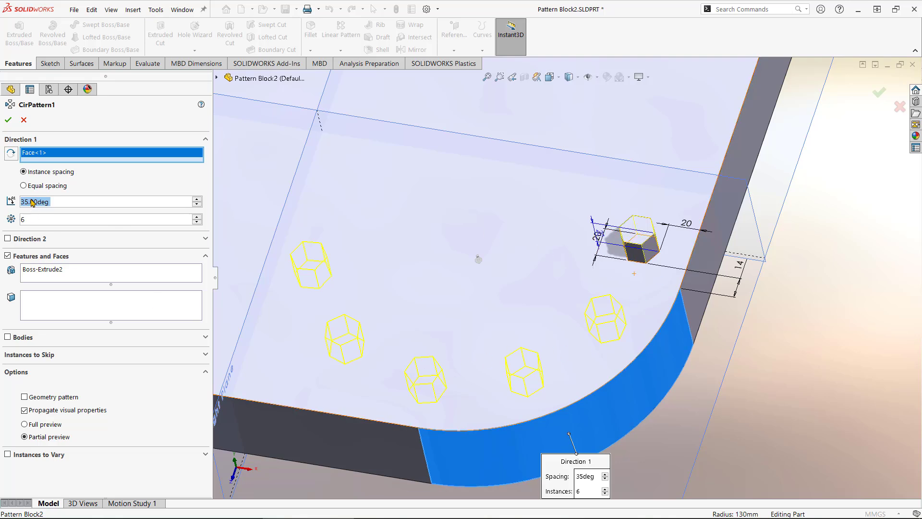
# Try fewer instances, return the count to 6, and complete the circular pattern of the hexagonal boss
pyautogui.click(197, 223)
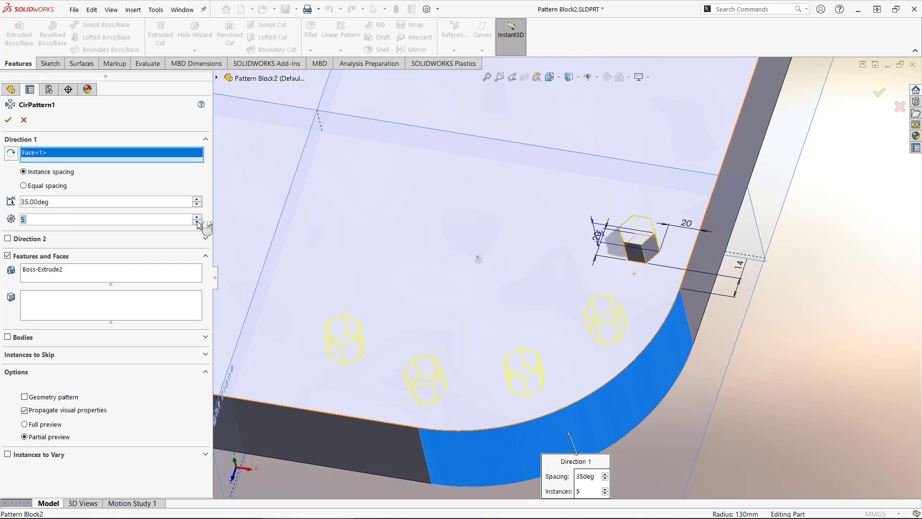
pyautogui.click(197, 223)
pyautogui.click(197, 216)
pyautogui.click(197, 217)
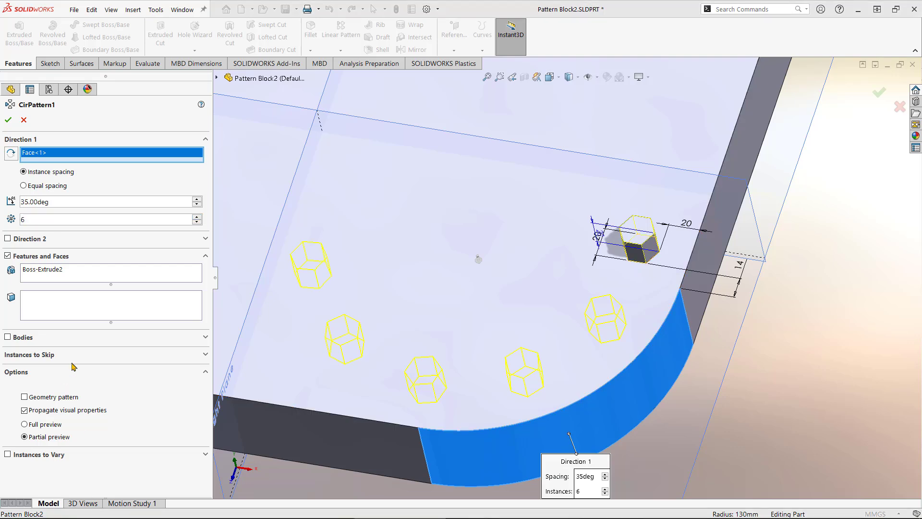
pyautogui.click(8, 120)
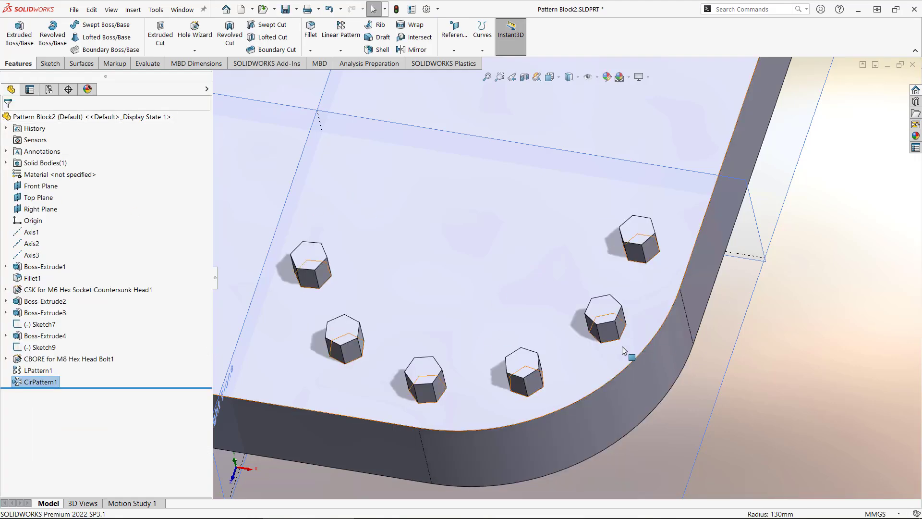
# Reopen the hexagonal boss's circular pattern for editing and switch Direction 1 to equal spacing over 360 degrees
pyautogui.moveTo(37, 383)
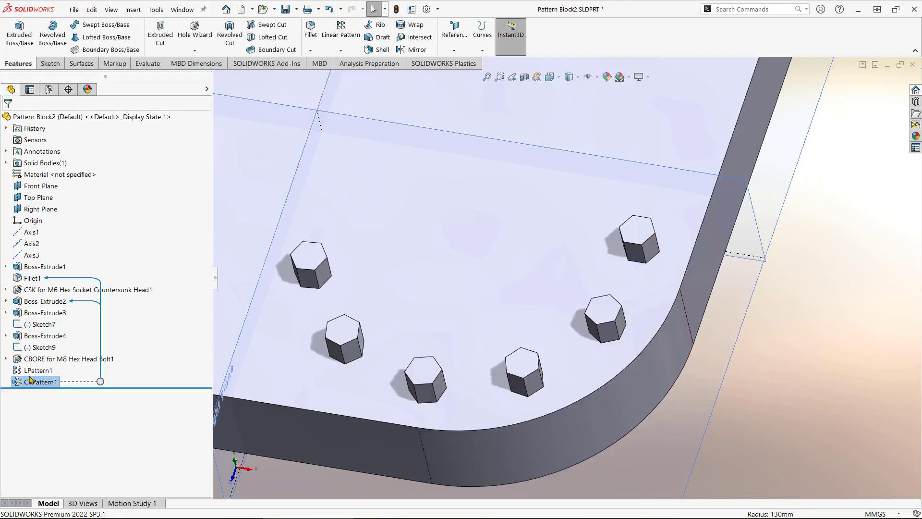
pyautogui.click(37, 383)
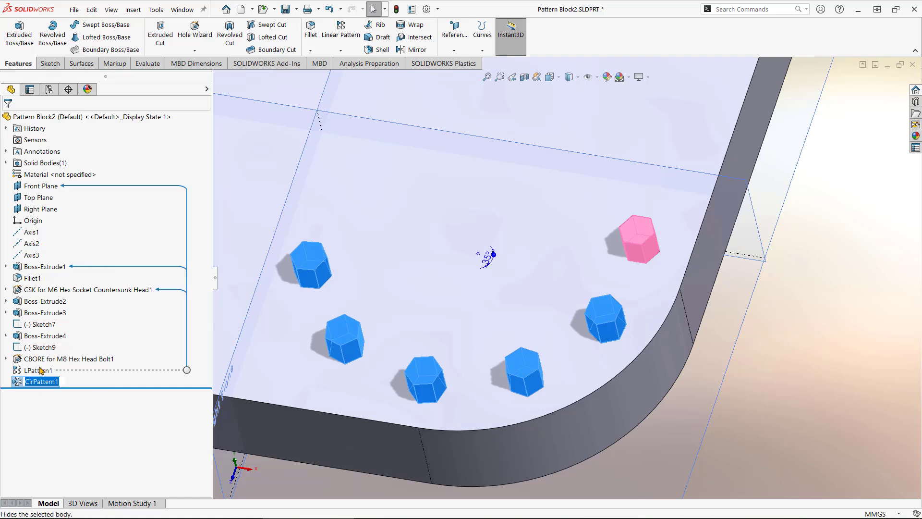
pyautogui.rightClick(19, 382)
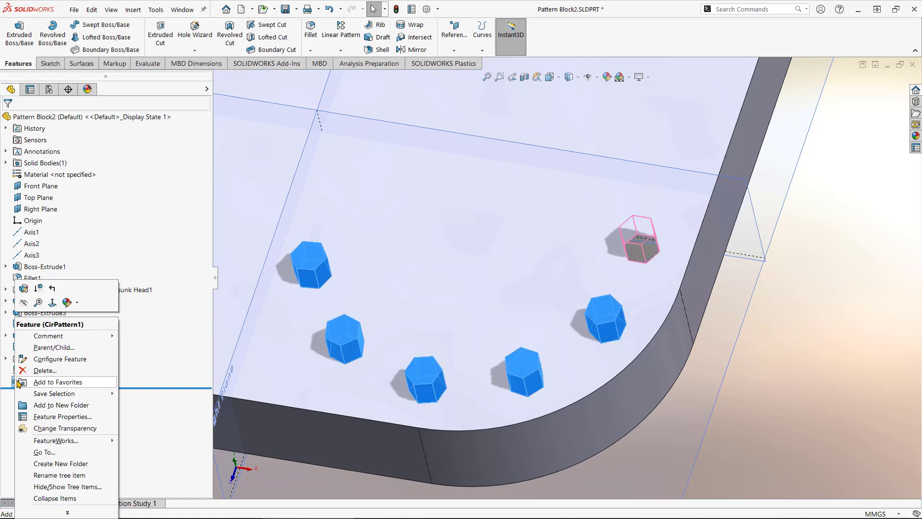
pyautogui.click(23, 288)
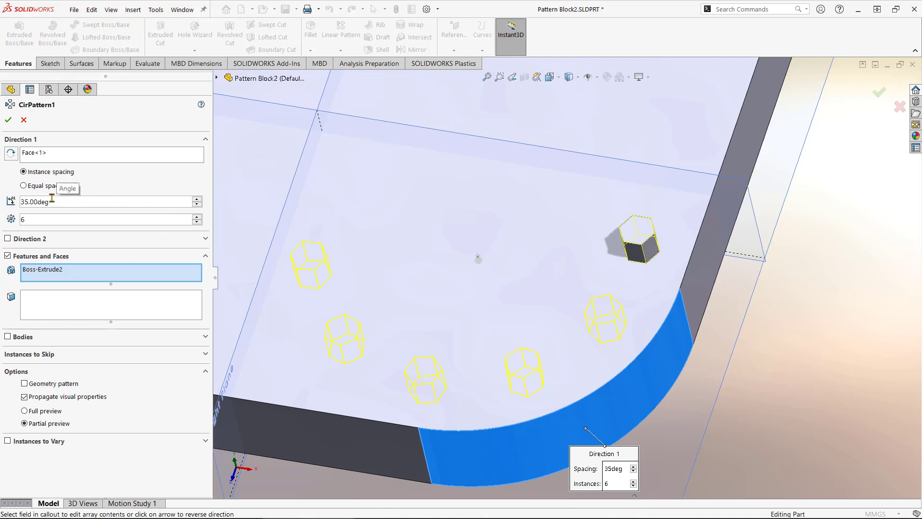
pyautogui.click(58, 201)
pyautogui.moveTo(67, 198); pyautogui.dragTo(18, 202)
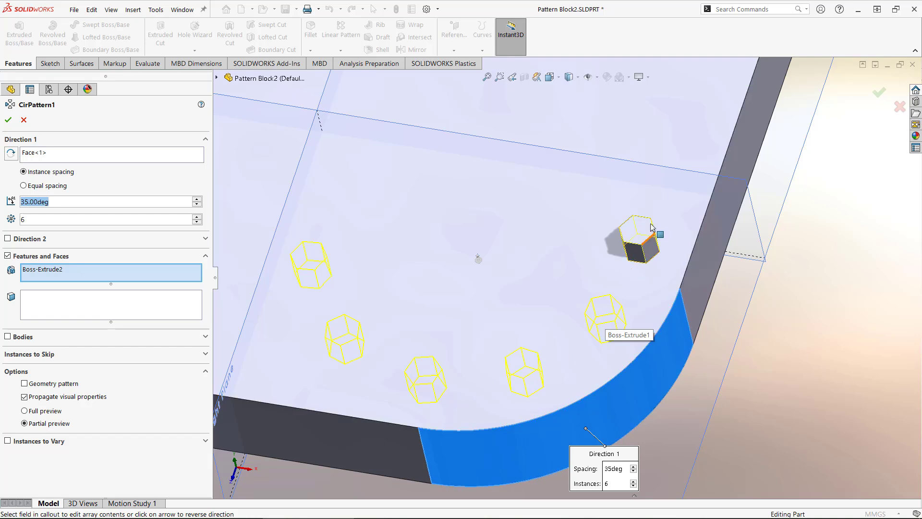
pyautogui.click(24, 186)
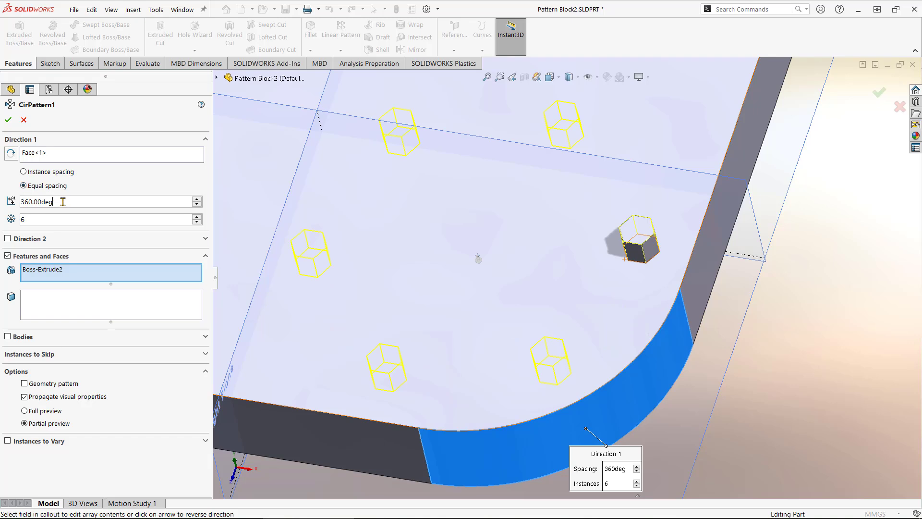
pyautogui.moveTo(54, 201); pyautogui.dragTo(18, 202)
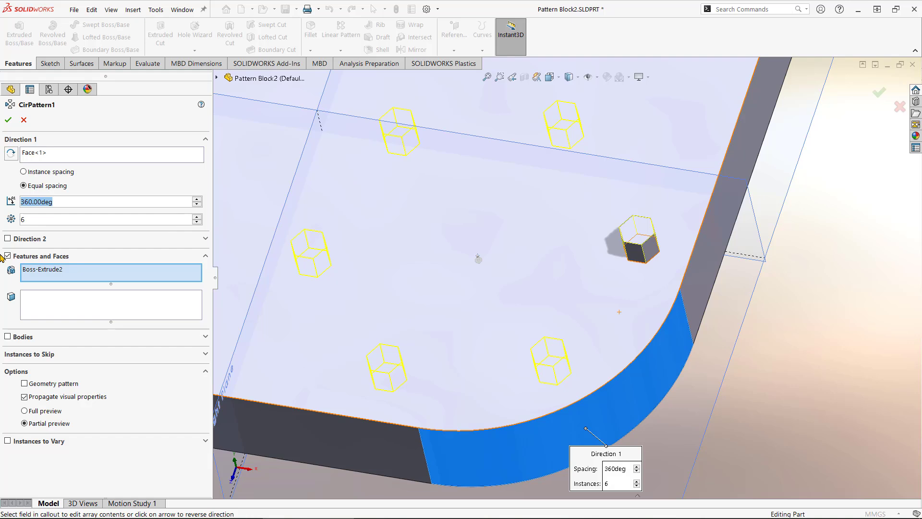
# Try 10 equally spaced instances in the circular pattern, distributed over a total angle of 180 degrees
pyautogui.moveTo(32, 218); pyautogui.dragTo(11, 219)
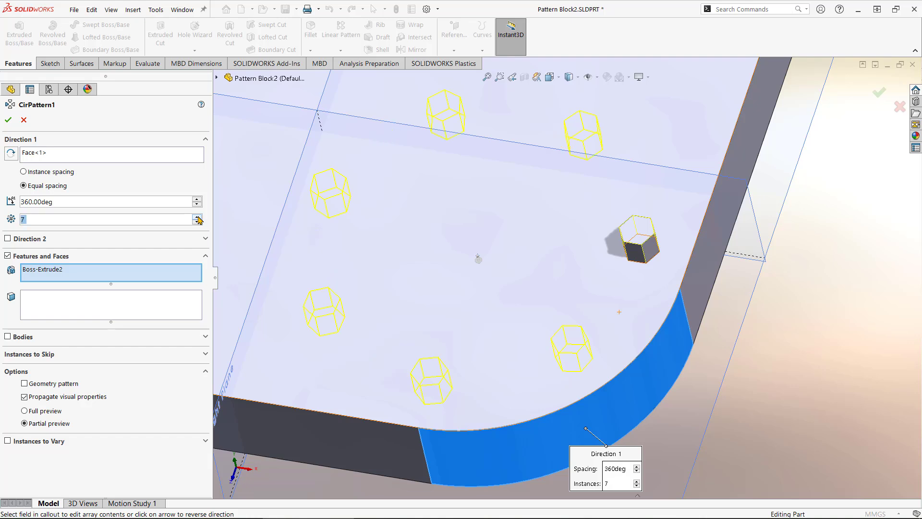
pyautogui.click(197, 217)
pyautogui.click(197, 217)
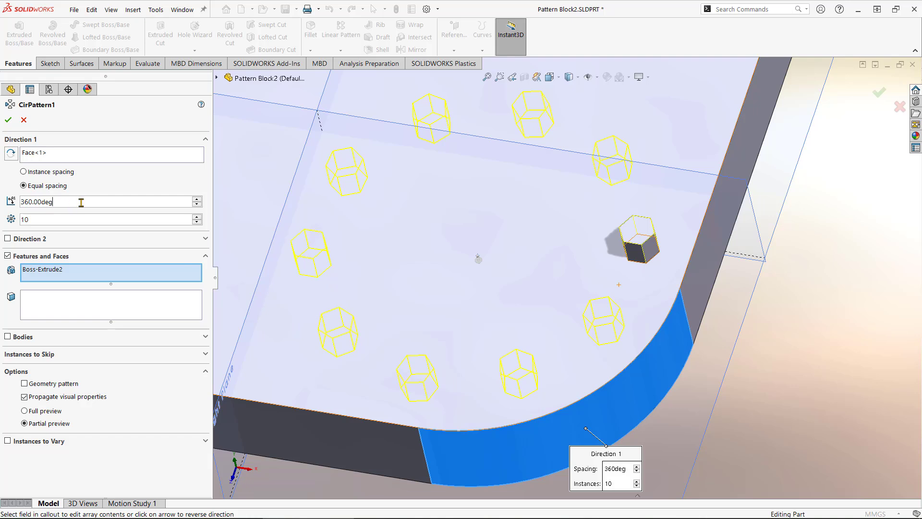
pyautogui.doubleClick(46, 202)
pyautogui.write('180')
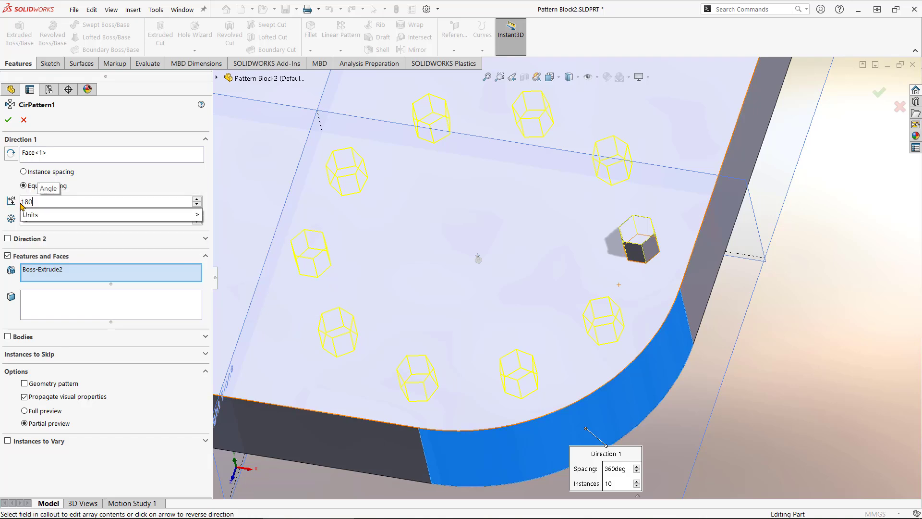
pyautogui.press('Return')
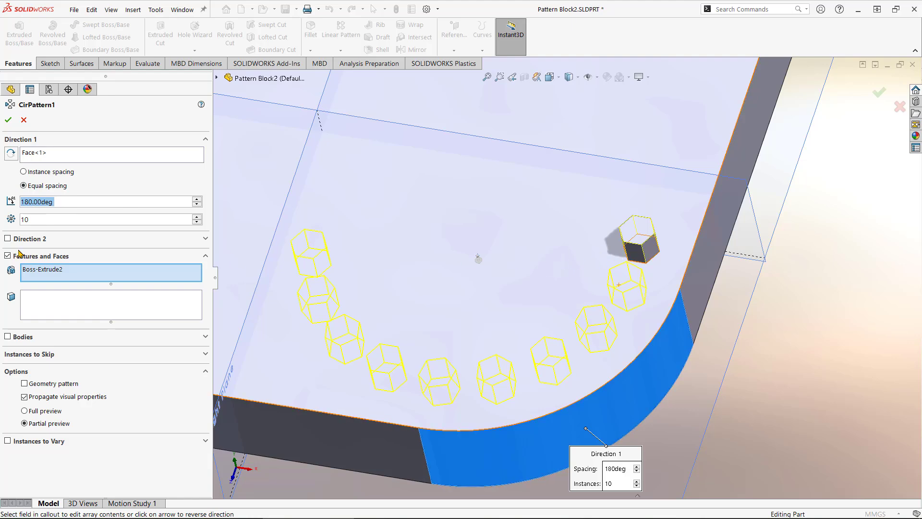
pyautogui.moveTo(628, 238)
pyautogui.mouseDown(button='middle')
pyautogui.moveTo(635, 246)
pyautogui.moveTo(620, 299)
pyautogui.moveTo(634, 254)
pyautogui.mouseUp(button='middle')
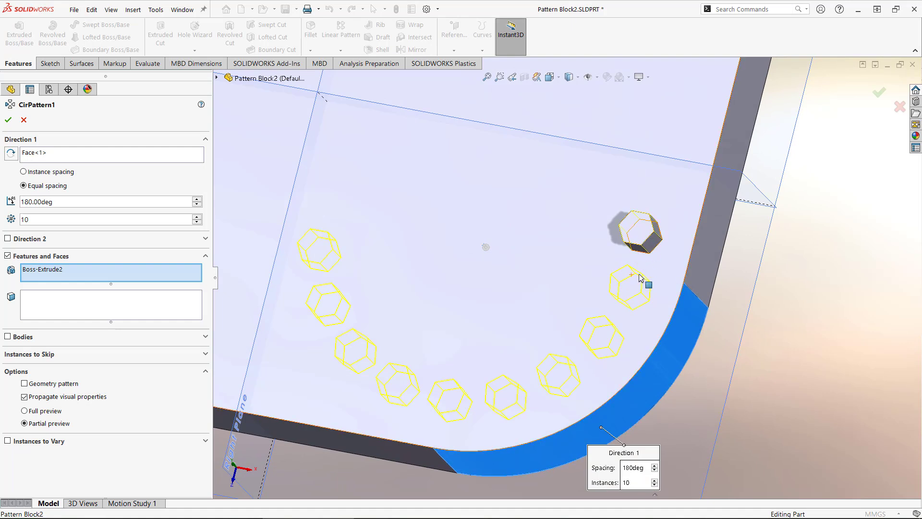
# Return the circular pattern to instance spacing at 35 degrees with 6 instances and accept the feature
pyautogui.click(24, 172)
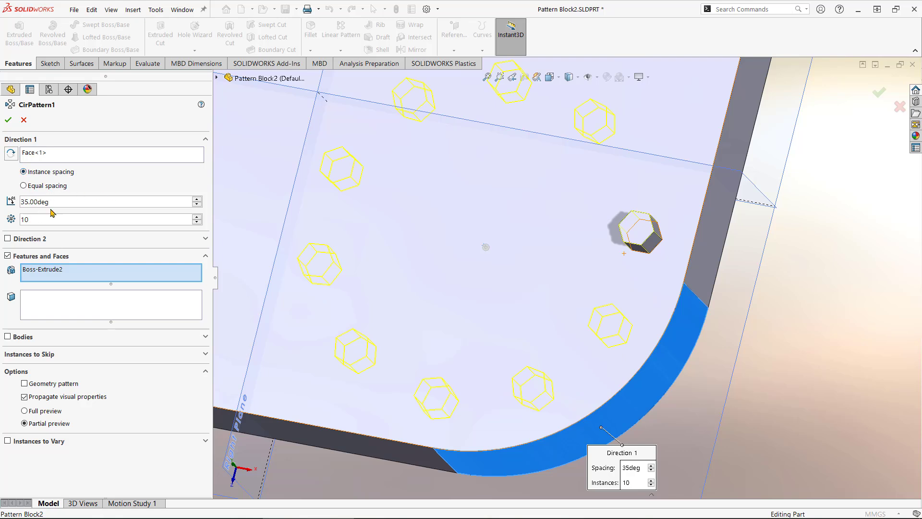
pyautogui.click(197, 222)
pyautogui.click(197, 222)
pyautogui.click(197, 222)
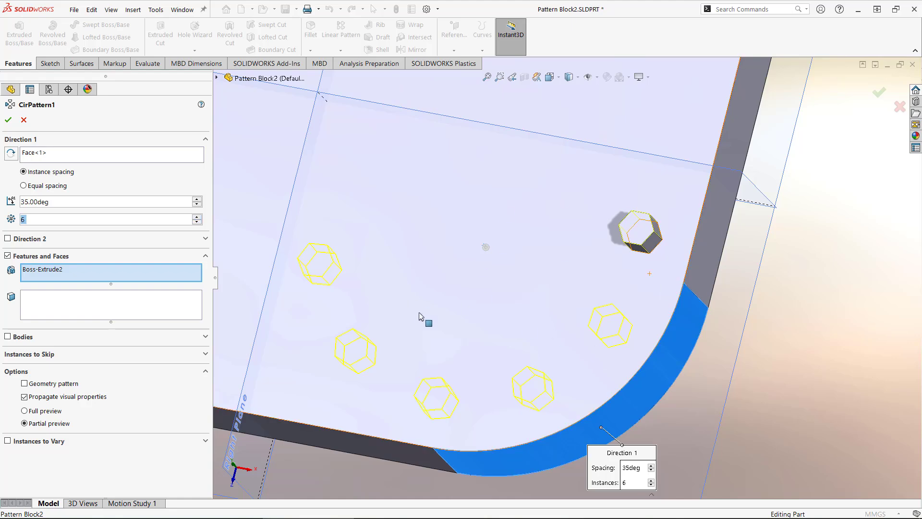
pyautogui.click(9, 121)
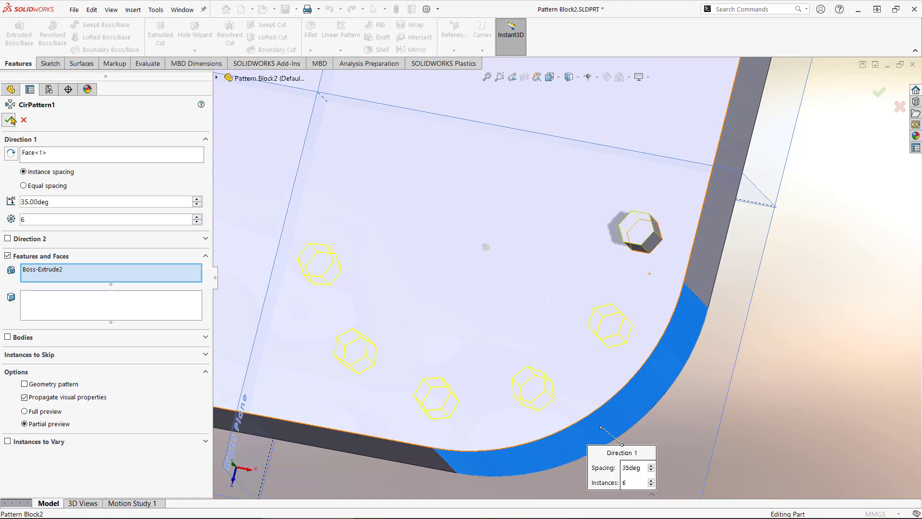
# Start a Fill Pattern and use the block's long flat side face carrying the slot-shaped boss as the fill boundary
pyautogui.scroll(6, 432, 312)
pyautogui.moveTo(452, 303); pyautogui.dragTo(485, 185, button='middle')
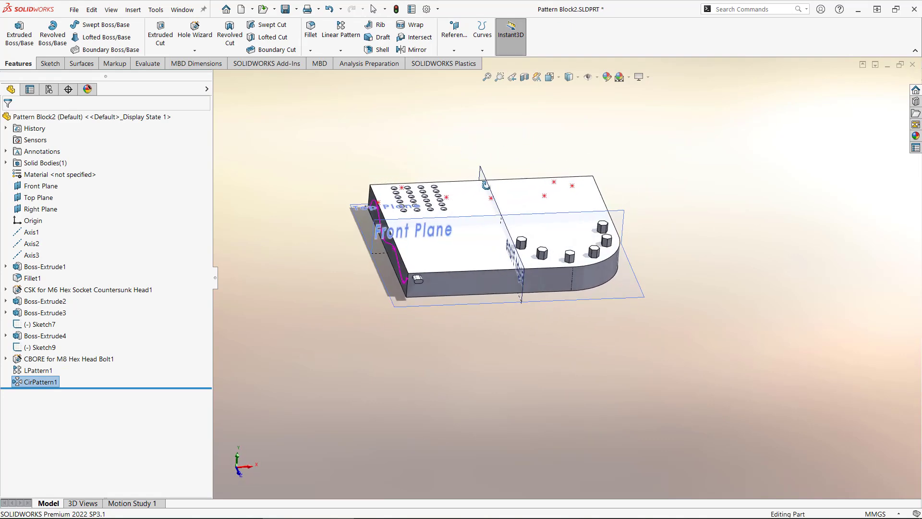
pyautogui.scroll(-5, 420, 269)
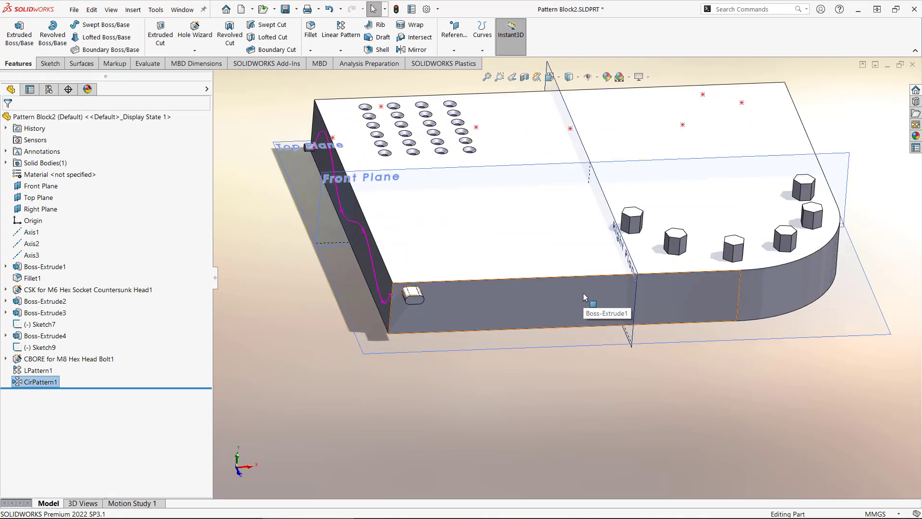
pyautogui.click(340, 50)
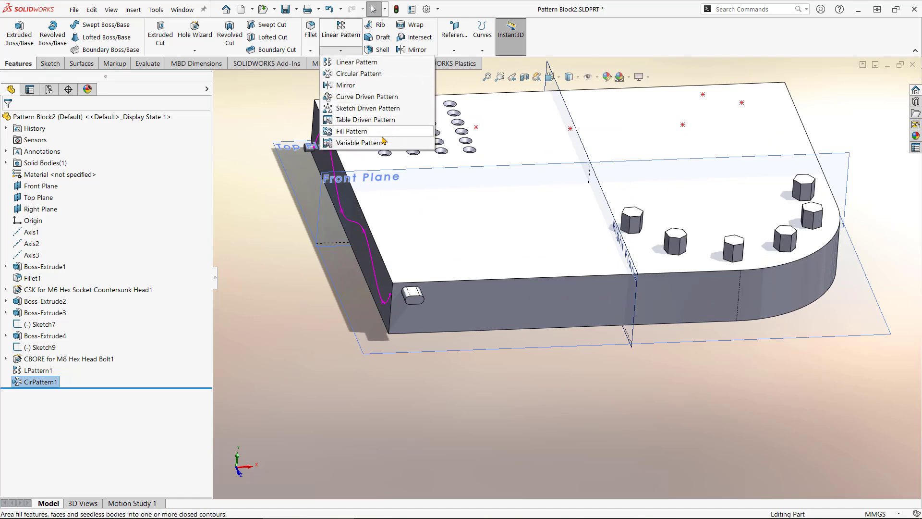
pyautogui.click(363, 134)
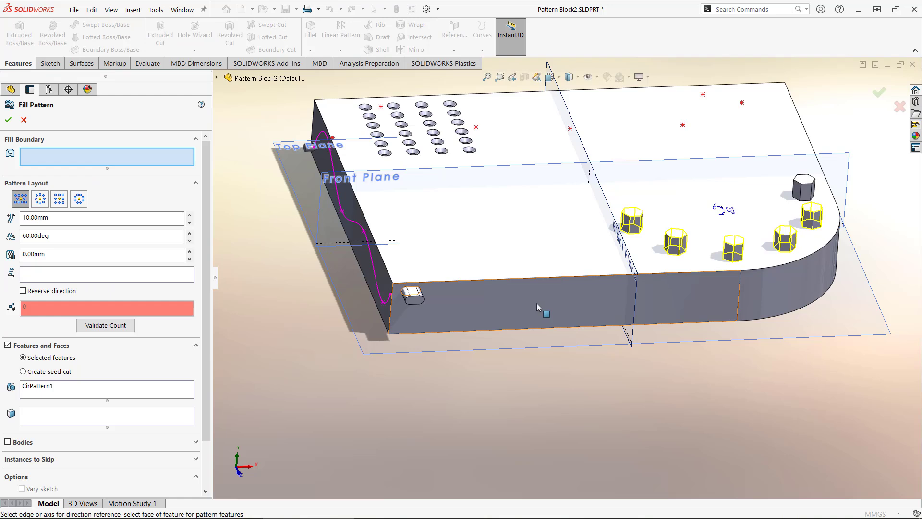
pyautogui.scroll(-2, 537, 302)
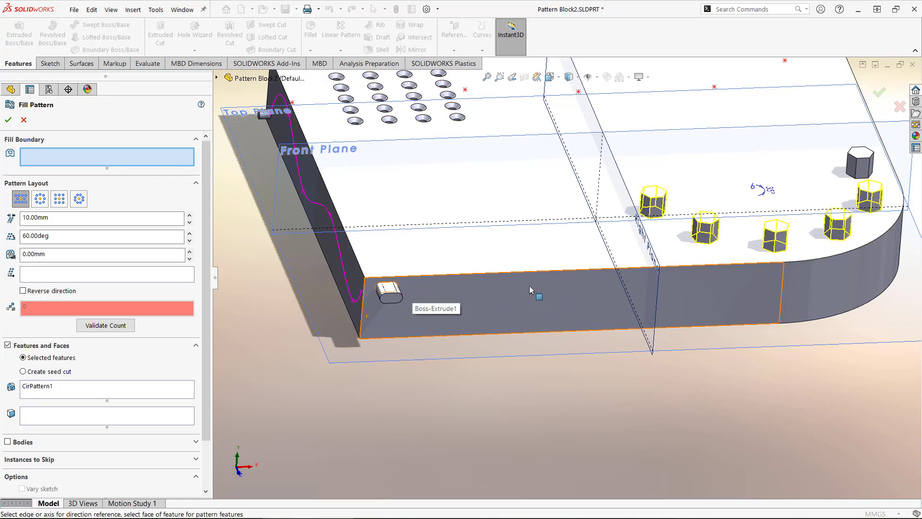
pyautogui.click(530, 301)
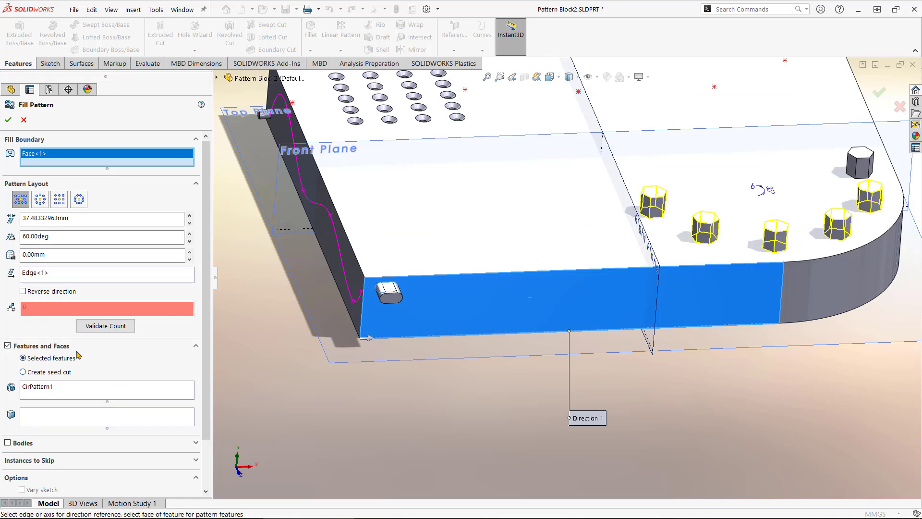
# Replace the circular pattern with the small slot-shaped boss on the side face as the feature to pattern
pyautogui.click(43, 390)
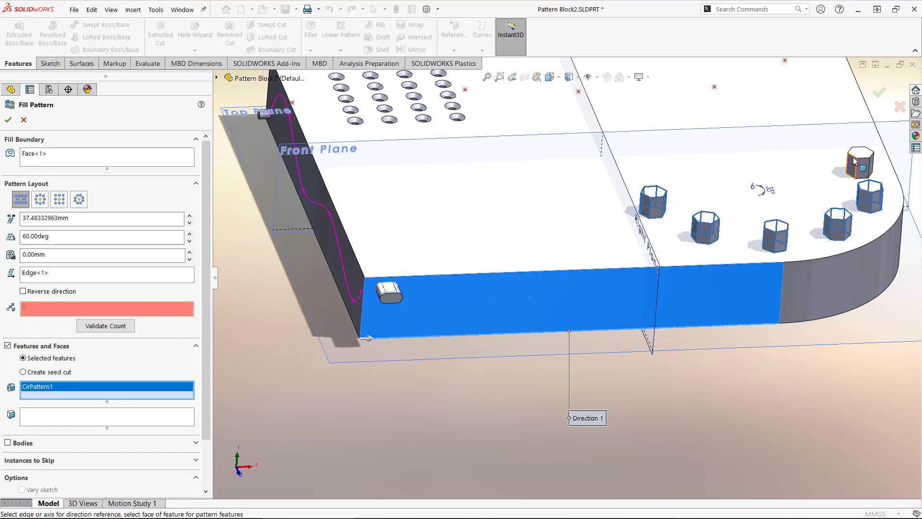
pyautogui.rightClick(43, 390)
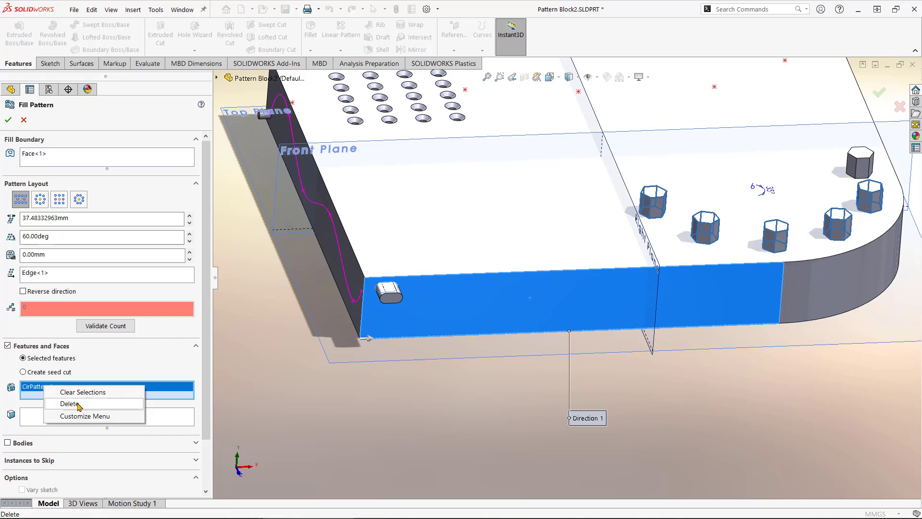
pyautogui.click(69, 403)
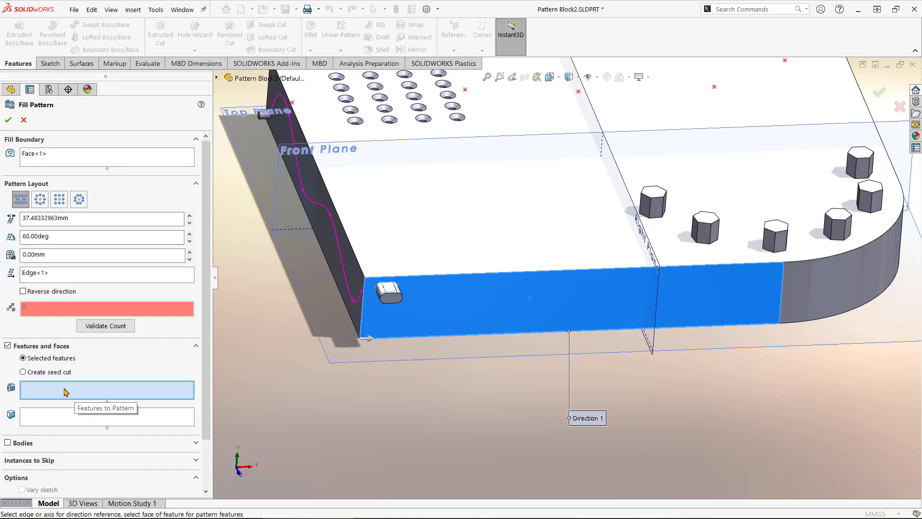
pyautogui.click(393, 301)
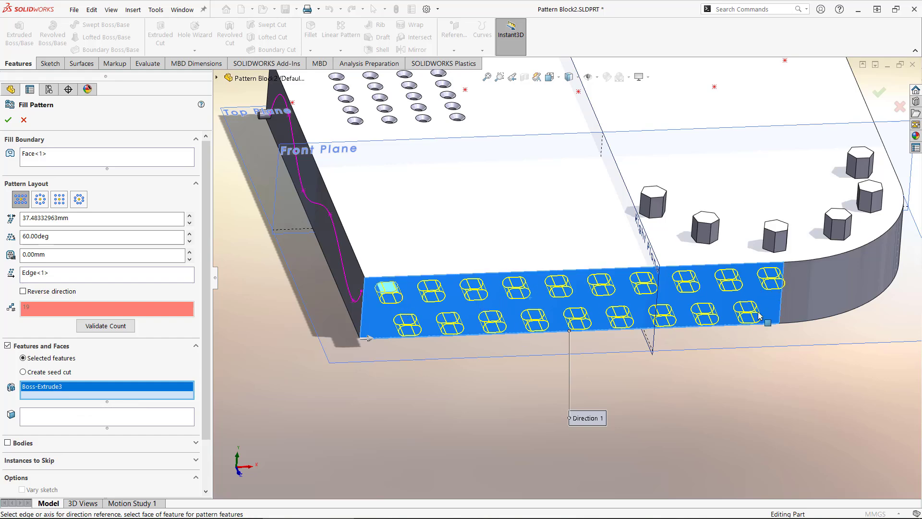
# Try a 17.48332963 mm instance spacing for the fill pattern, and settle on 27.48332963 mm
pyautogui.scroll(-3, 437, 301)
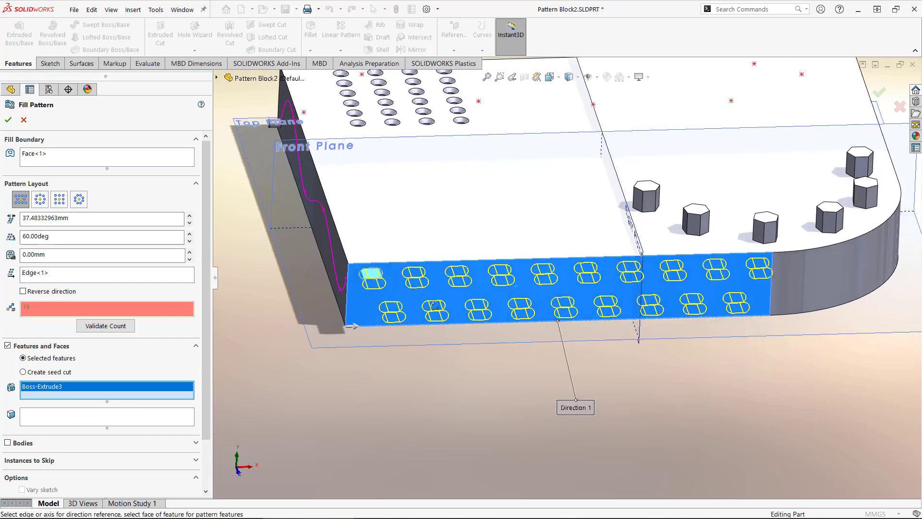
pyautogui.moveTo(437, 301); pyautogui.dragTo(438, 321, button='middle')
pyautogui.scroll(-1, 690, 275)
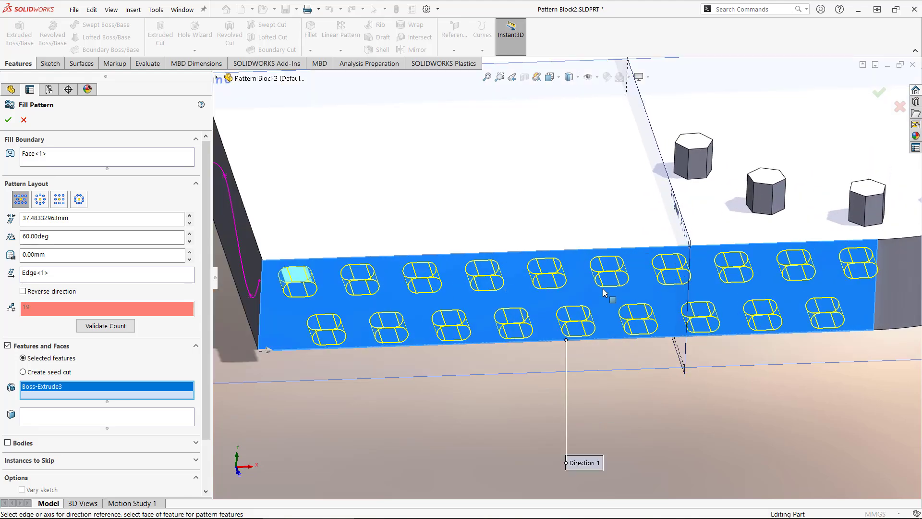
pyautogui.scroll(1, 604, 289)
pyautogui.moveTo(398, 313); pyautogui.dragTo(386, 245, button='middle')
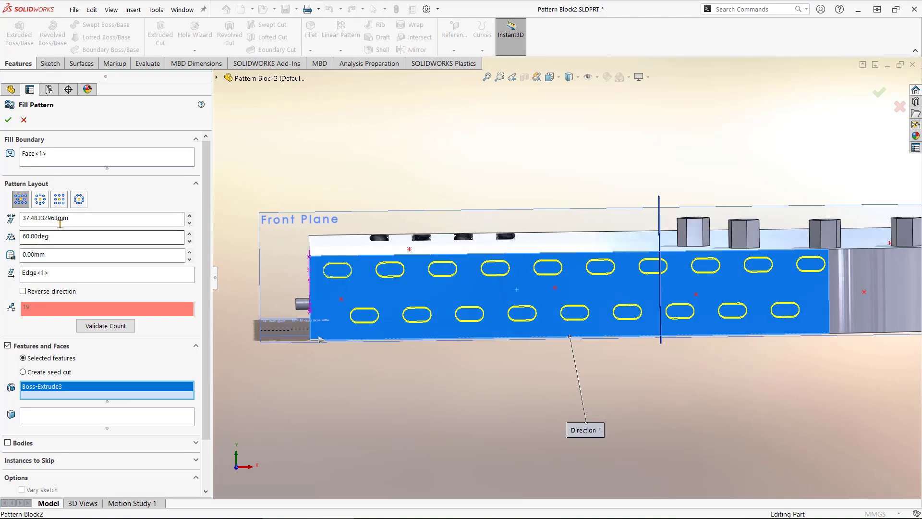
pyautogui.moveTo(79, 218); pyautogui.dragTo(20, 228)
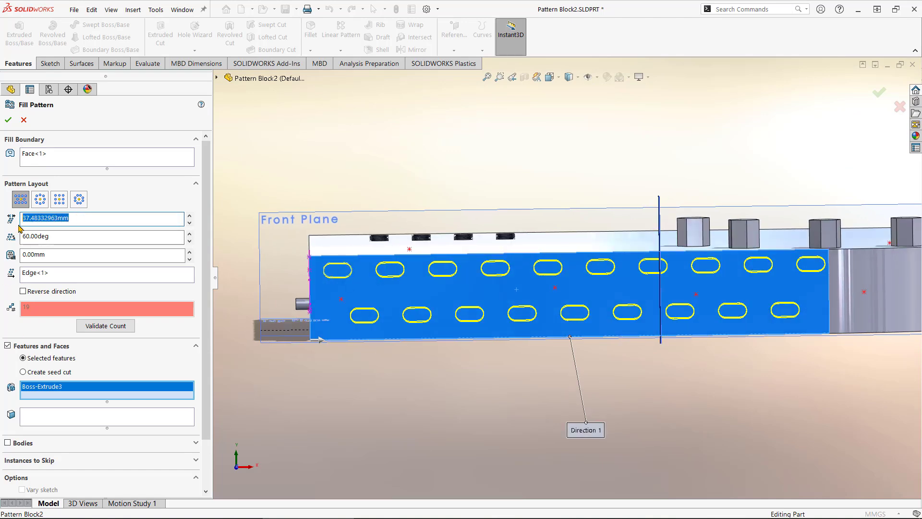
pyautogui.click(190, 227)
pyautogui.click(190, 226)
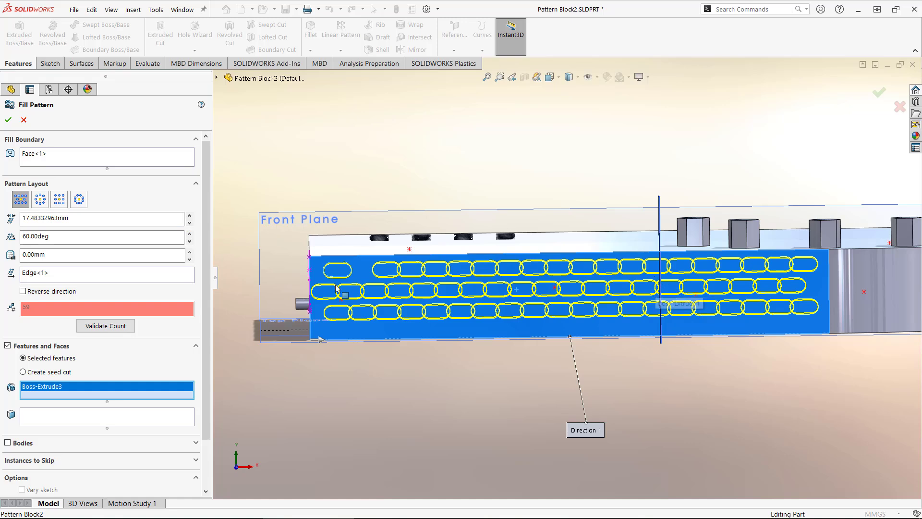
pyautogui.click(190, 215)
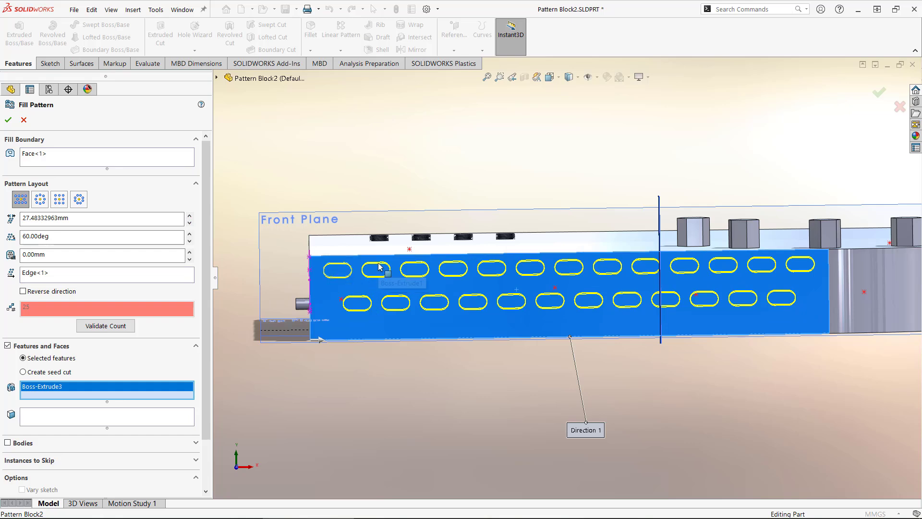
# Reduce the fill pattern's stagger angle to 47 degrees
pyautogui.click(190, 241)
pyautogui.click(190, 241)
pyautogui.click(191, 241)
pyautogui.click(190, 242)
pyautogui.click(190, 241)
pyautogui.click(191, 241)
pyautogui.click(191, 241)
pyautogui.click(191, 241)
pyautogui.click(191, 241)
pyautogui.click(191, 241)
pyautogui.click(190, 242)
pyautogui.click(191, 241)
pyautogui.click(190, 241)
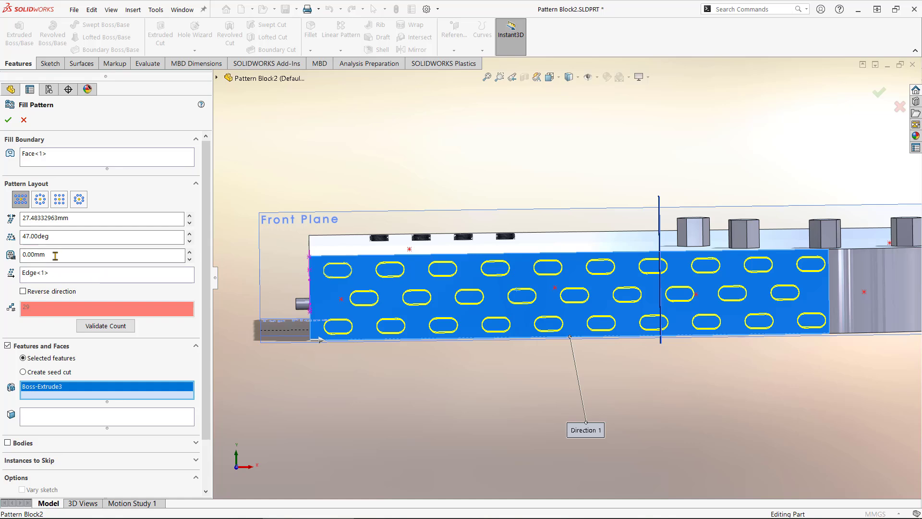
# Set the fill pattern's margin to 1 mm, complete the feature, and show the block in isometric view
pyautogui.doubleClick(63, 257)
pyautogui.write('1')
pyautogui.press('Return')
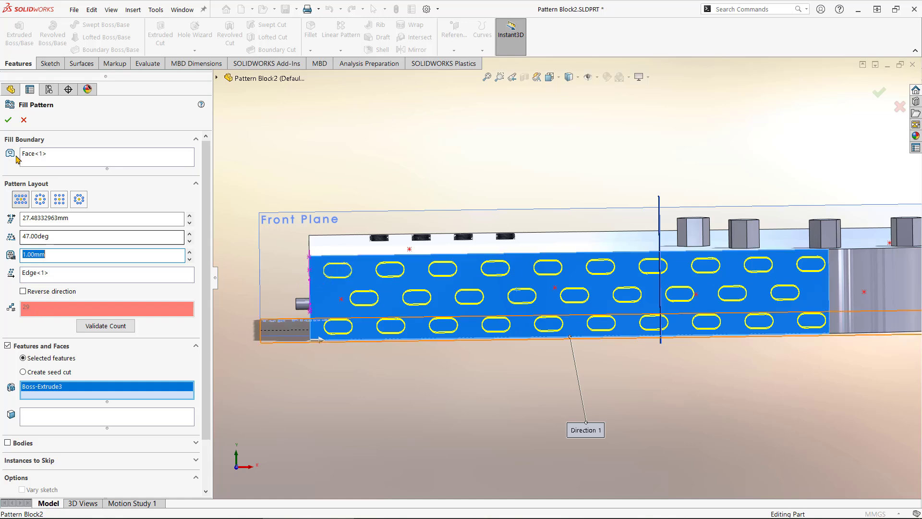
pyautogui.click(8, 120)
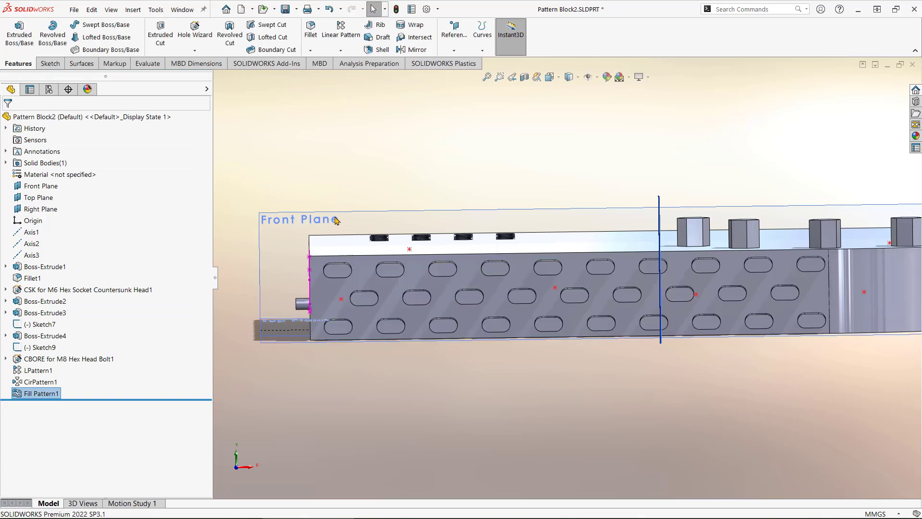
pyautogui.hotkey('ctrl', '7')
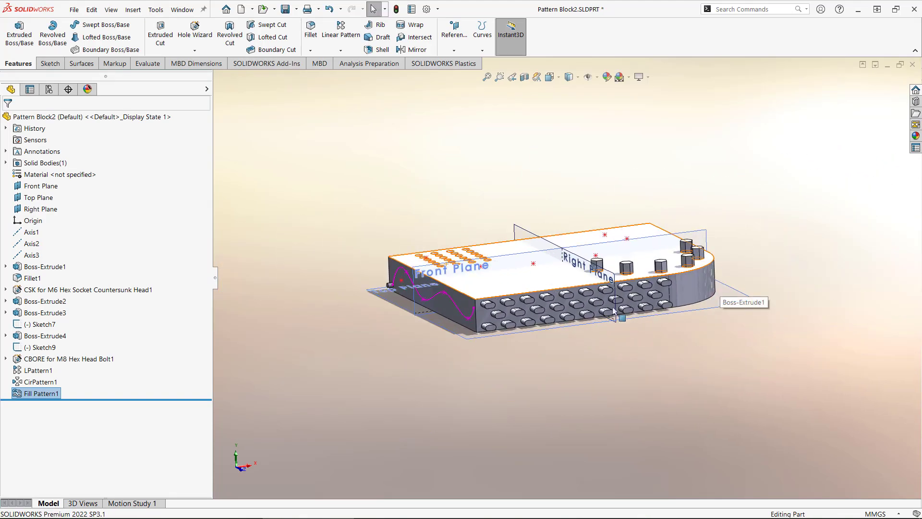
# Start a curve driven pattern and choose the spline on the block's end face as its direction
pyautogui.scroll(-2, 577, 299)
pyautogui.moveTo(567, 288); pyautogui.dragTo(568, 314, button='middle')
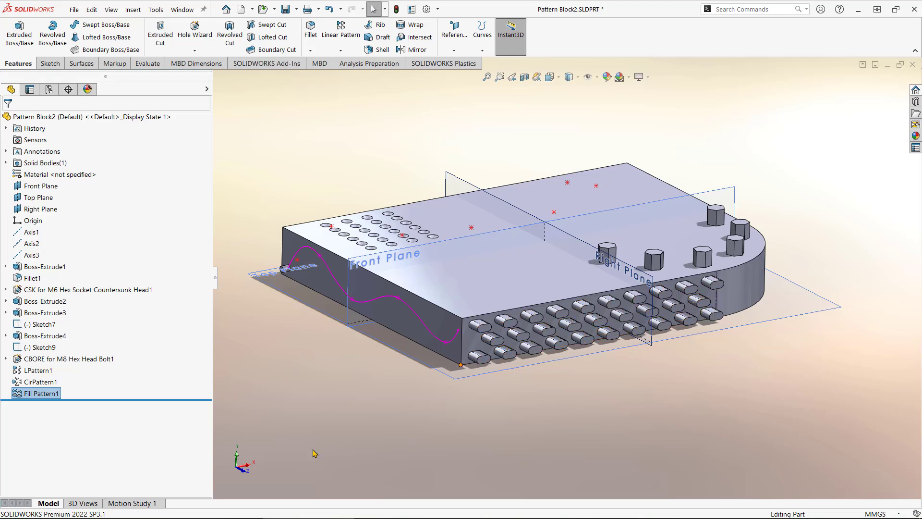
pyautogui.click(300, 431)
pyautogui.moveTo(365, 401); pyautogui.dragTo(411, 412, button='middle')
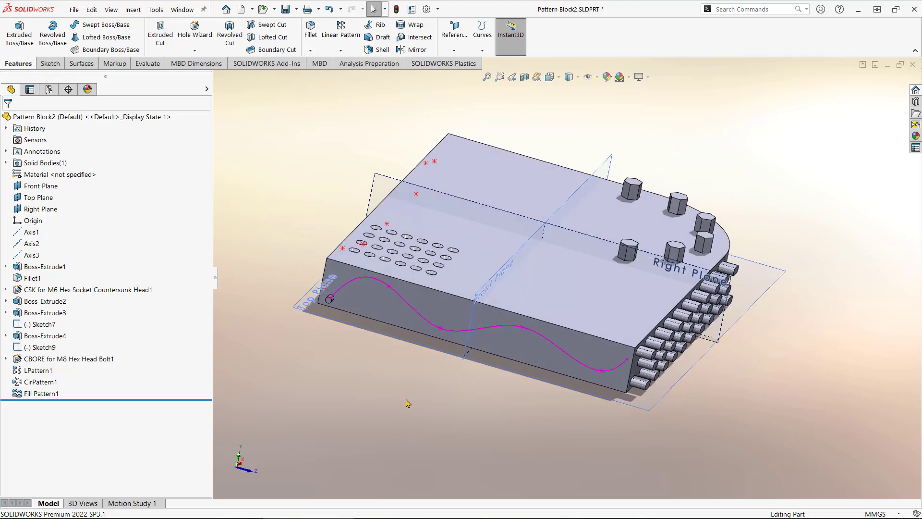
pyautogui.click(340, 50)
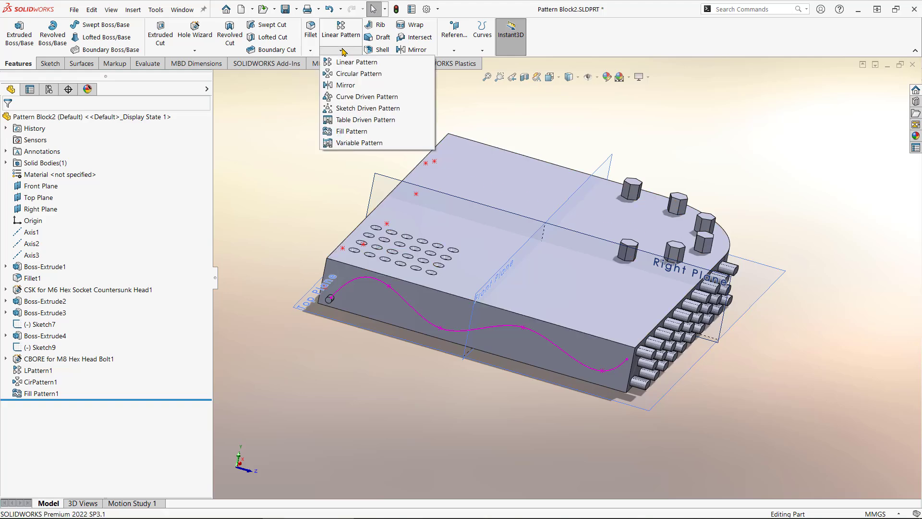
pyautogui.click(383, 98)
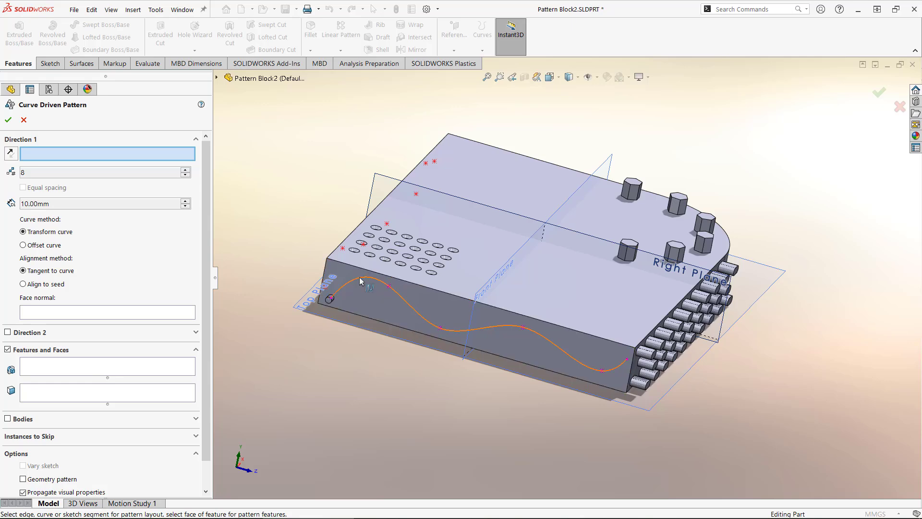
pyautogui.scroll(-5, 361, 281)
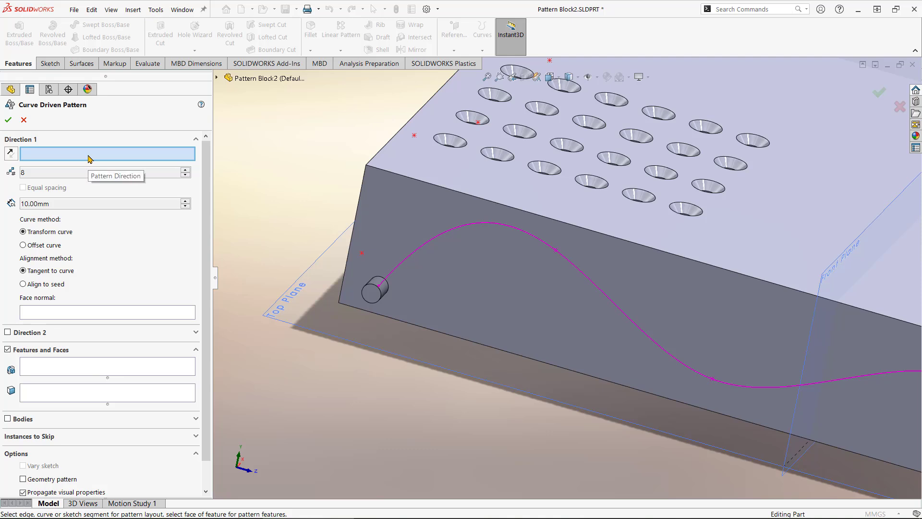
pyautogui.click(446, 237)
# Choose the small cylindrical boss at the start of the spline as the feature to pattern
pyautogui.scroll(5, 574, 361)
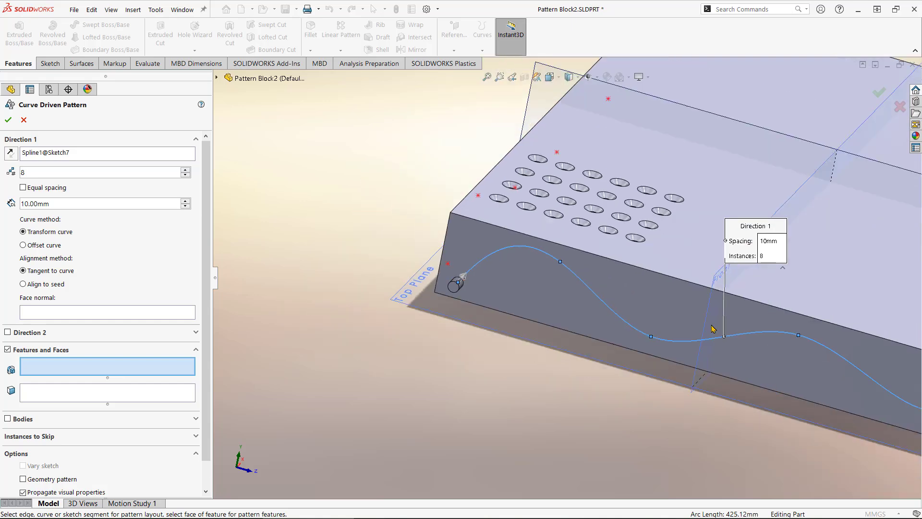
pyautogui.scroll(-2, 780, 342)
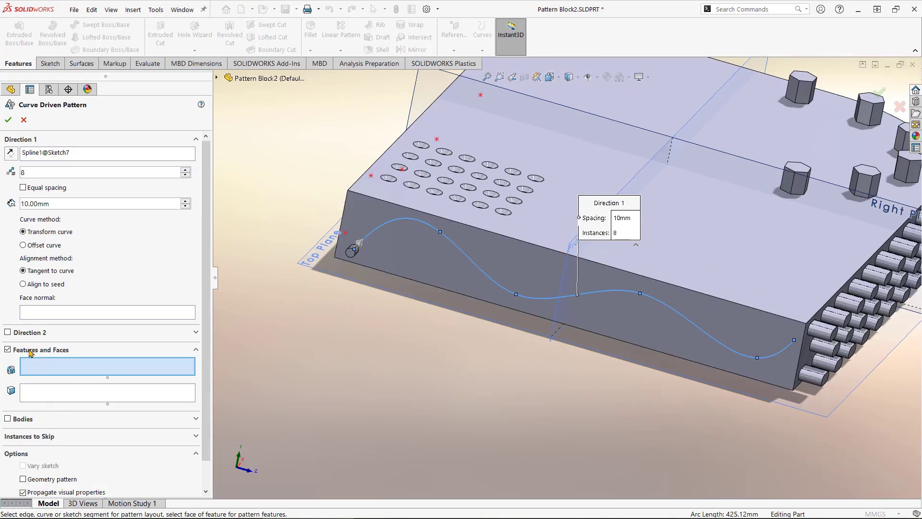
pyautogui.scroll(-6, 379, 245)
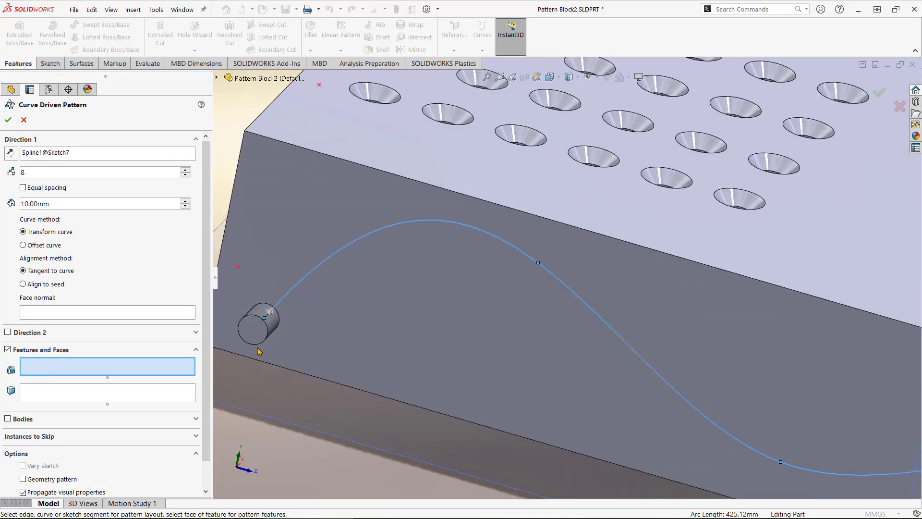
pyautogui.click(283, 318)
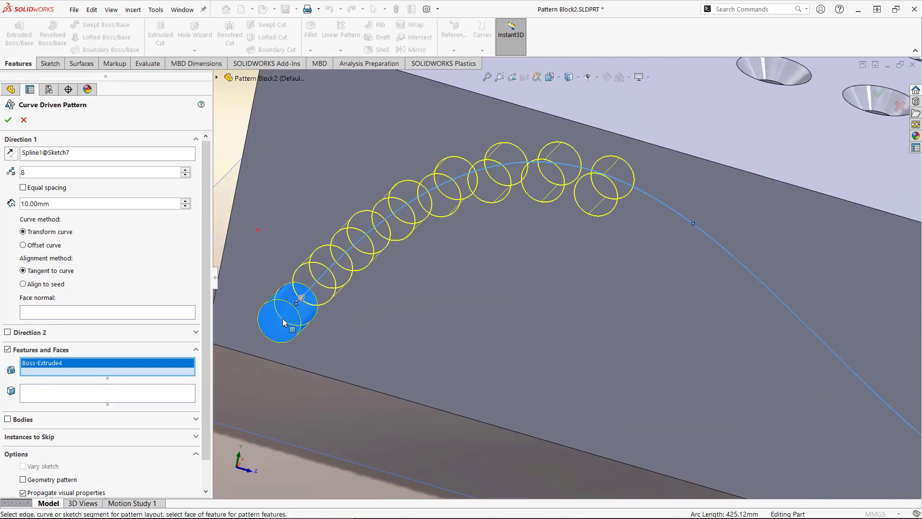
# Try a 30 mm spacing with 10 instances for the curve driven pattern
pyautogui.scroll(3, 578, 325)
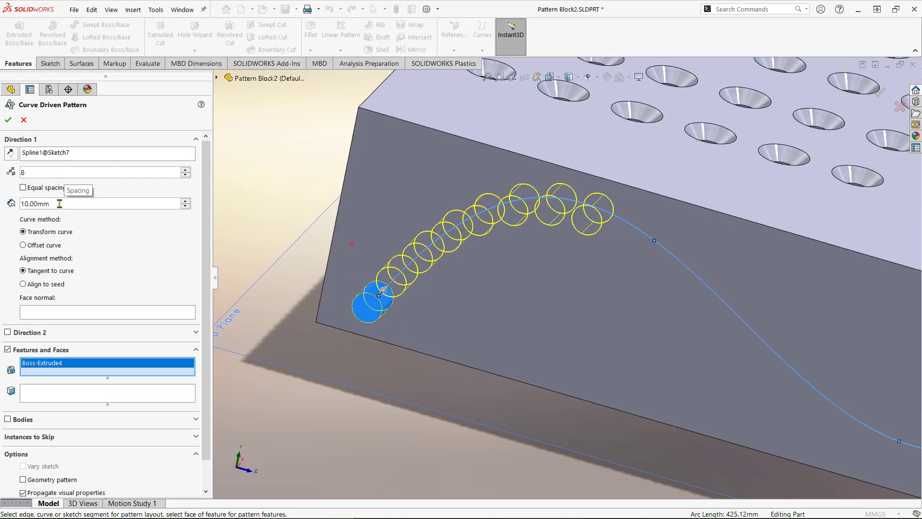
pyautogui.click(185, 201)
pyautogui.click(186, 201)
pyautogui.scroll(4, 540, 262)
pyautogui.scroll(3, 792, 332)
pyautogui.scroll(-3, 790, 324)
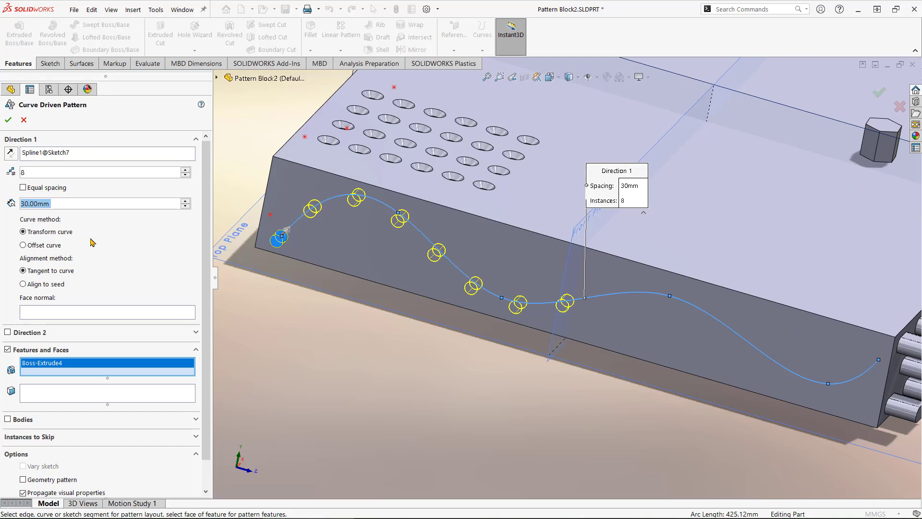
pyautogui.click(185, 169)
pyautogui.click(185, 170)
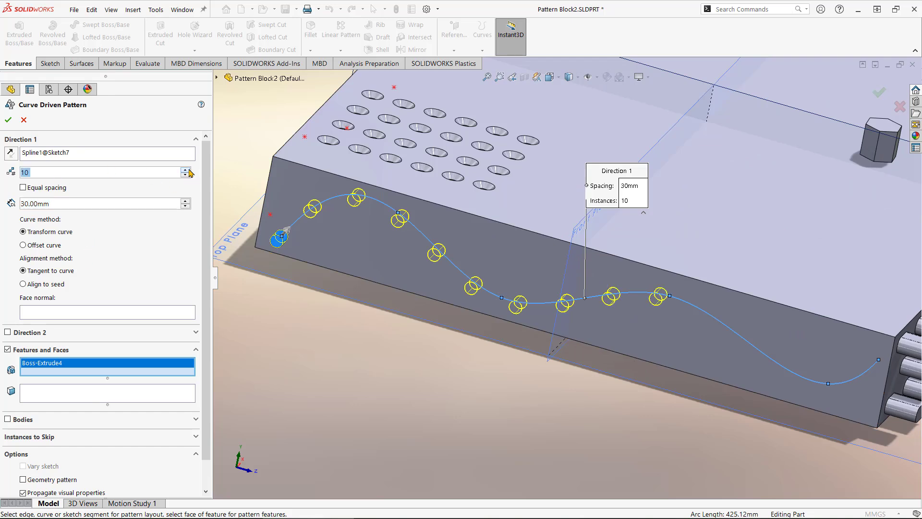
# Space the curve driven pattern equally along the spline with 13 instances, and complete the feature
pyautogui.click(23, 188)
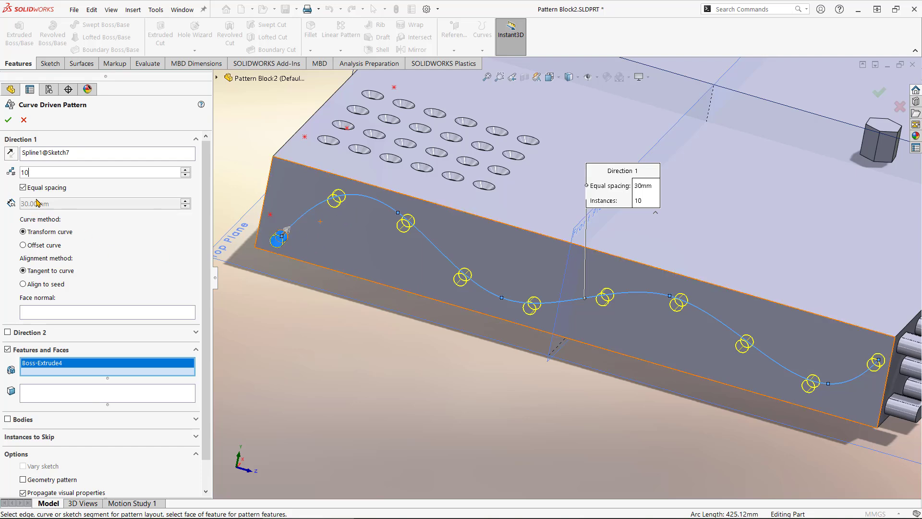
pyautogui.click(187, 170)
pyautogui.click(186, 169)
pyautogui.click(187, 170)
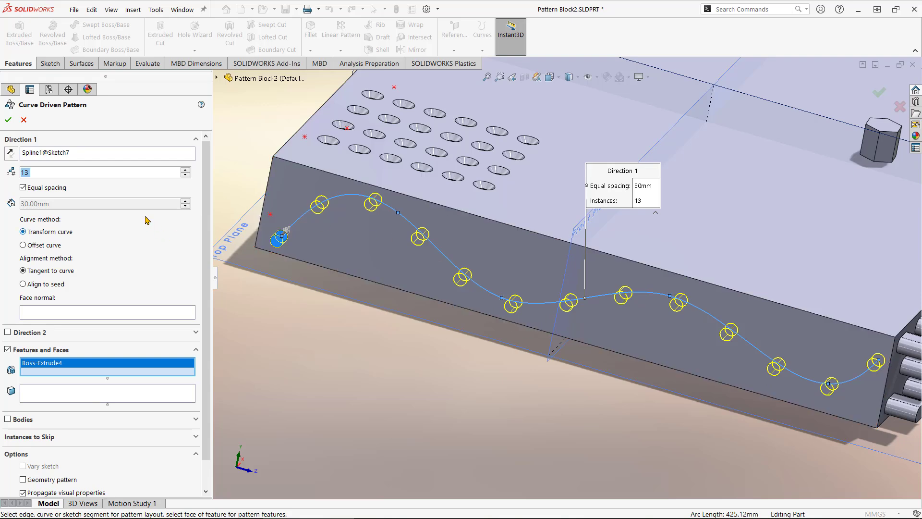
pyautogui.click(8, 121)
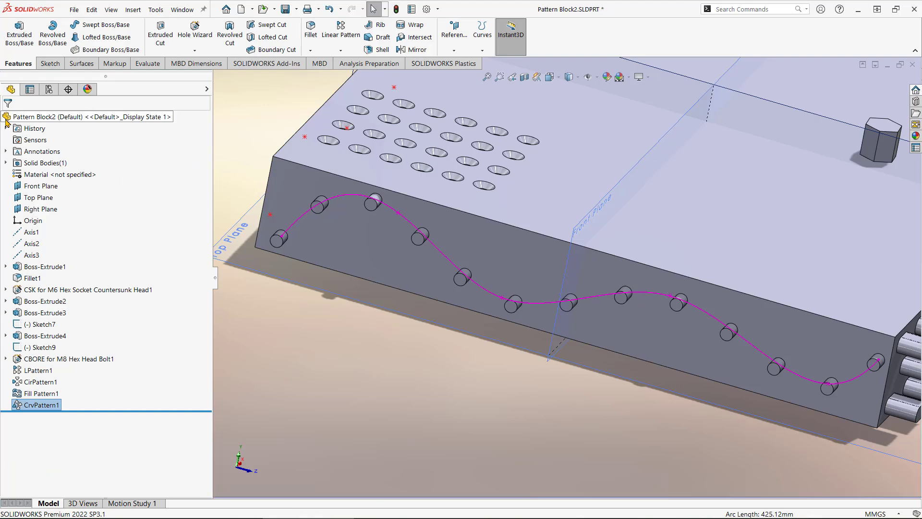
# Start a sketch driven pattern and choose the sketch of points on the side face with the counterbored hole as its reference
pyautogui.moveTo(568, 263); pyautogui.dragTo(535, 255, button='middle')
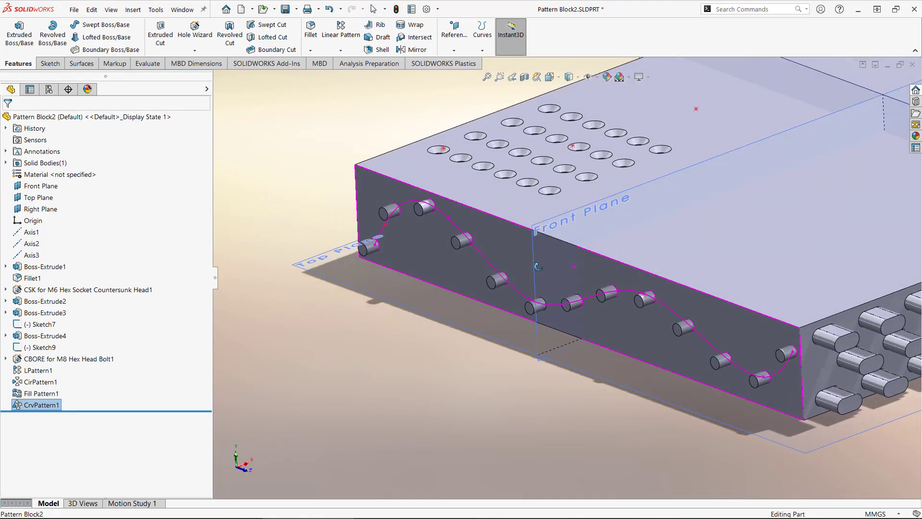
pyautogui.scroll(2, 579, 272)
pyautogui.scroll(3, 634, 283)
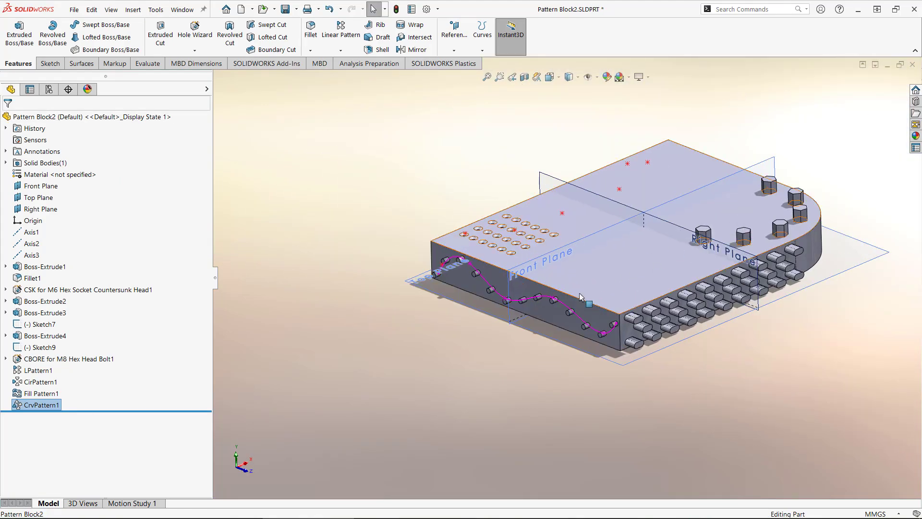
pyautogui.moveTo(515, 303); pyautogui.dragTo(646, 316, button='middle')
pyautogui.scroll(1, 711, 270)
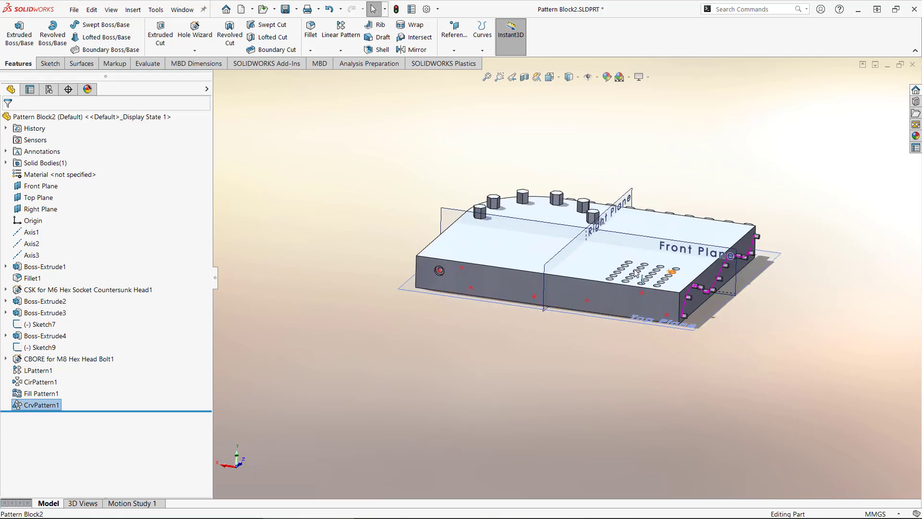
pyautogui.scroll(-3, 570, 283)
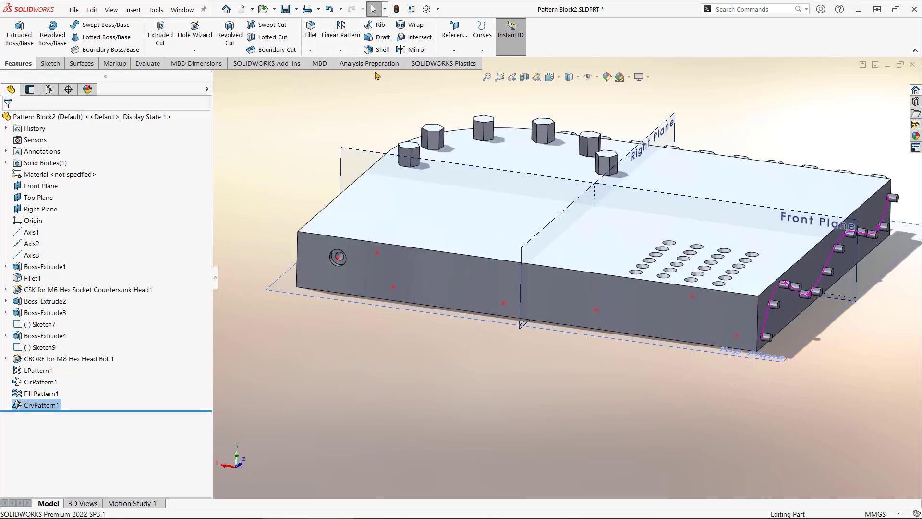
pyautogui.click(342, 50)
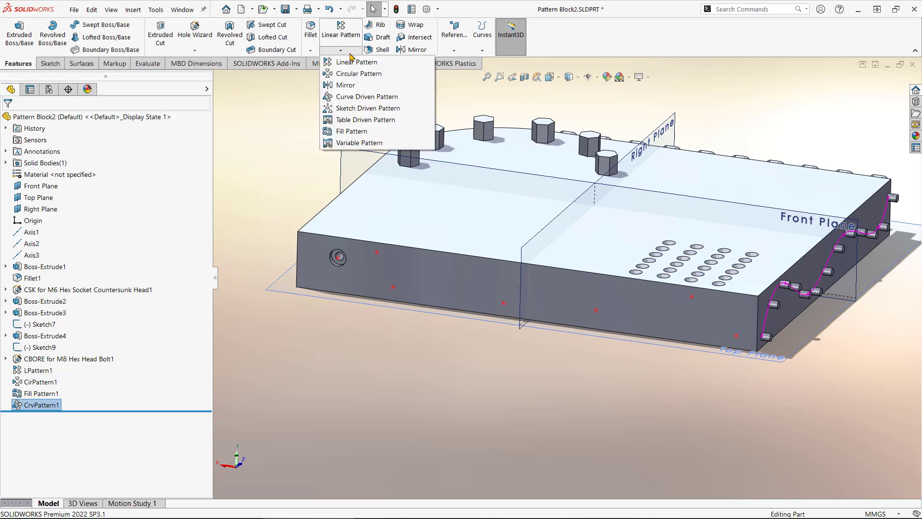
pyautogui.click(368, 109)
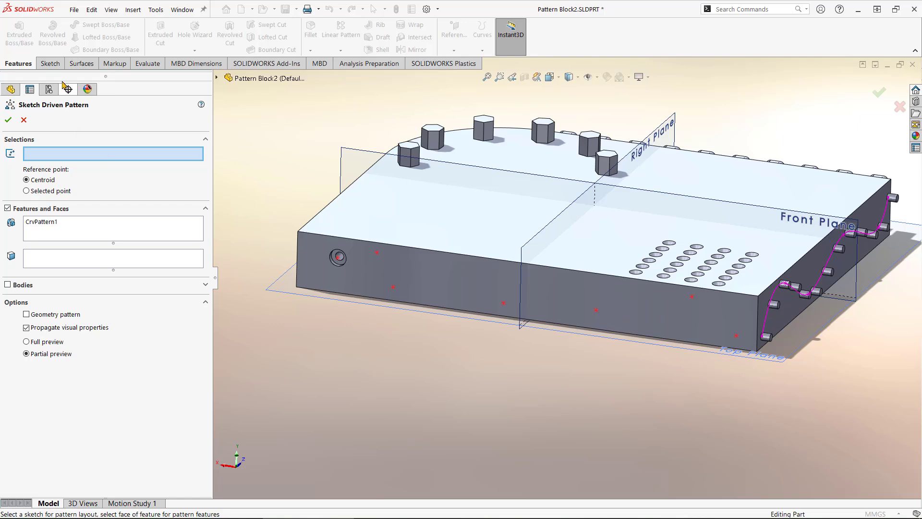
pyautogui.click(49, 65)
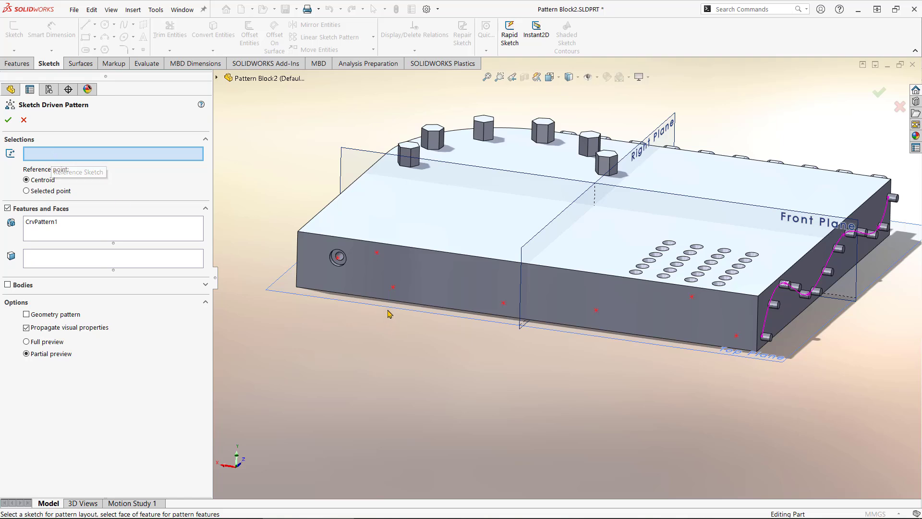
pyautogui.click(378, 254)
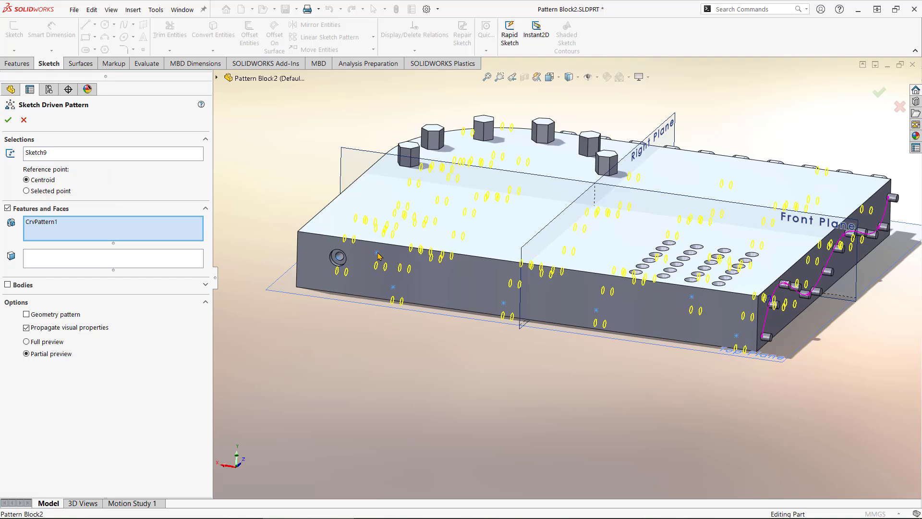
# Replace the curve pattern with the M8 counterbored hole on the side face as the feature to pattern
pyautogui.click(48, 223)
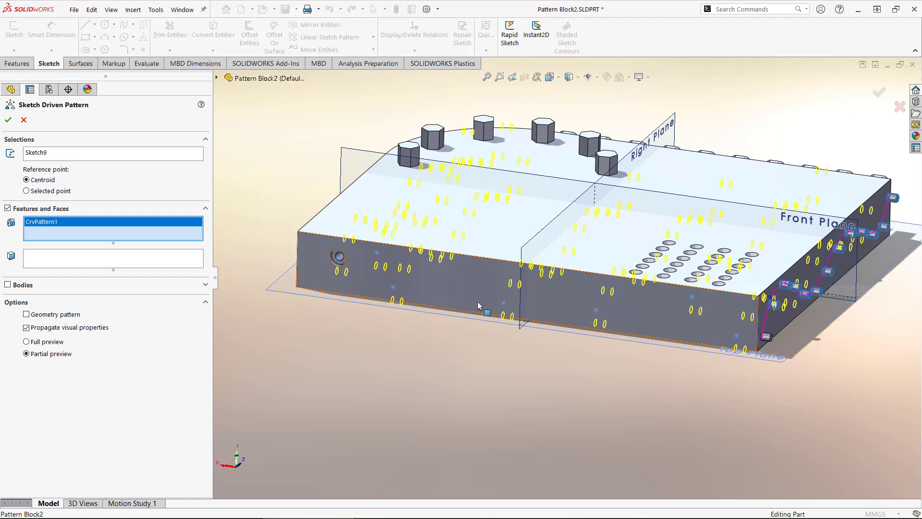
pyautogui.rightClick(48, 226)
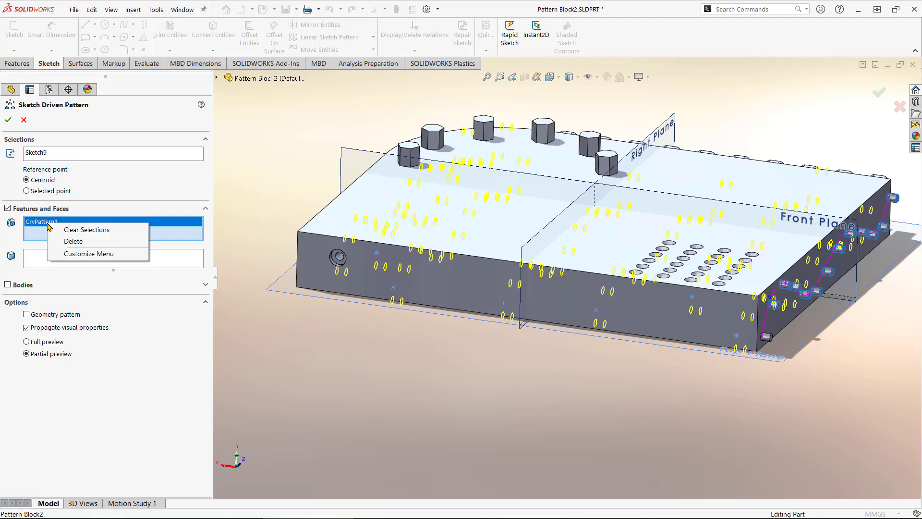
pyautogui.click(74, 241)
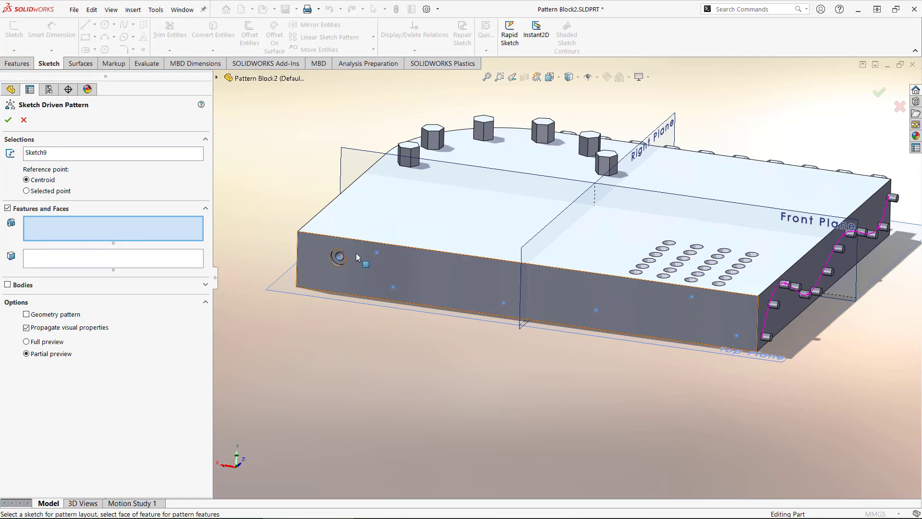
pyautogui.scroll(-8, 356, 252)
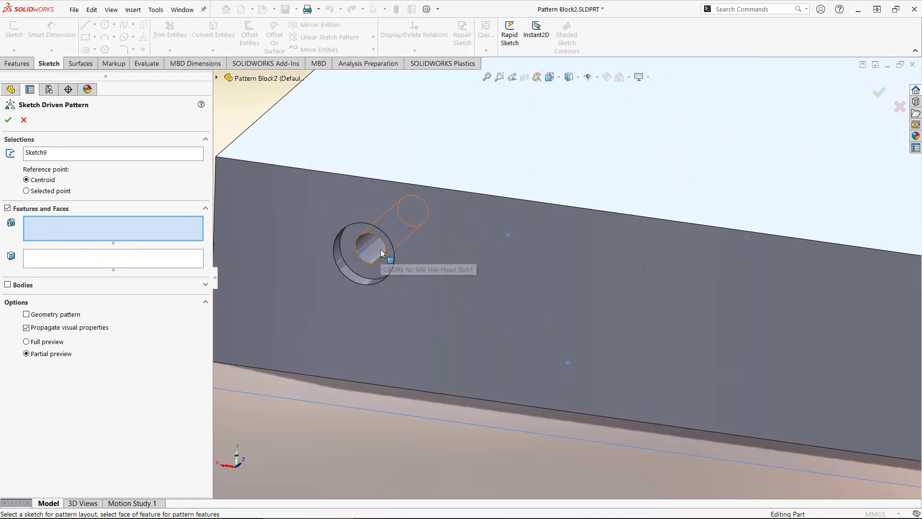
pyautogui.click(378, 251)
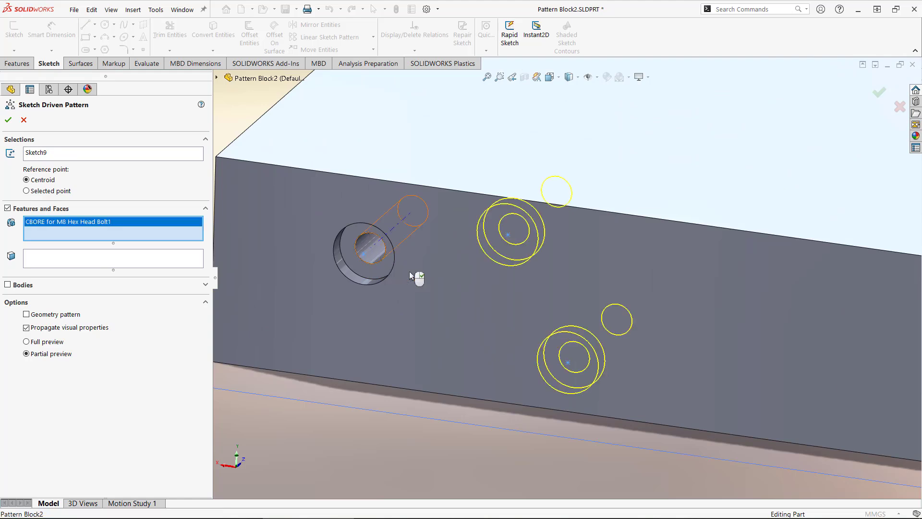
# Complete the sketch driven pattern of counterbored holes and dismiss the save reminder
pyautogui.scroll(10, 604, 289)
pyautogui.moveTo(787, 307); pyautogui.dragTo(744, 284, button='middle')
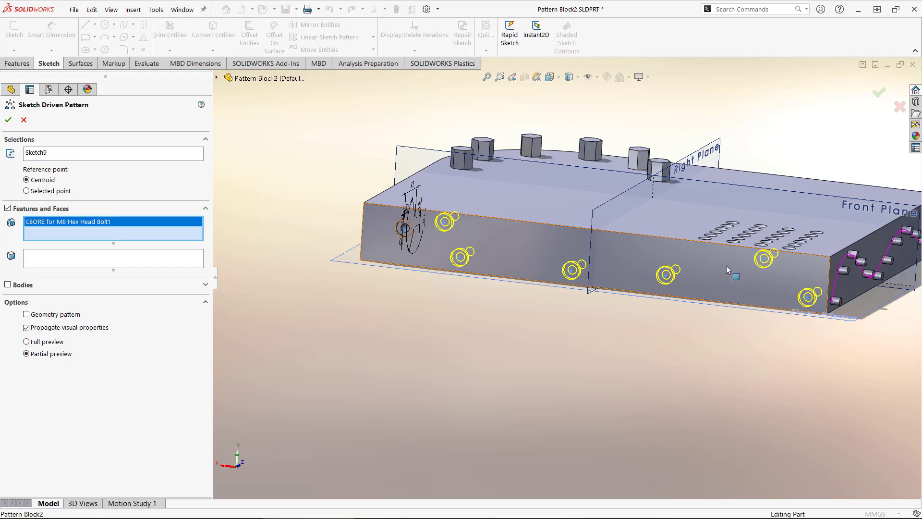
pyautogui.click(8, 119)
pyautogui.moveTo(487, 299); pyautogui.dragTo(439, 356, button='middle')
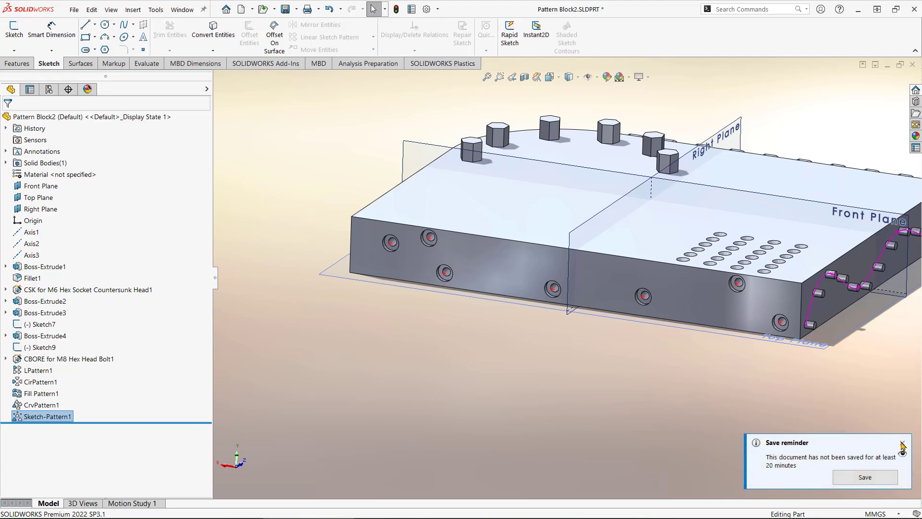
pyautogui.click(903, 443)
# Delete the linear, circular, fill, curve driven and sketch driven pattern features from the block together
pyautogui.moveTo(805, 439); pyautogui.dragTo(583, 478, button='middle')
pyautogui.scroll(1, 589, 428)
pyautogui.keyDown('ctrl'); pyautogui.moveTo(593, 425); pyautogui.dragTo(587, 415, button='middle'); pyautogui.keyUp('ctrl')
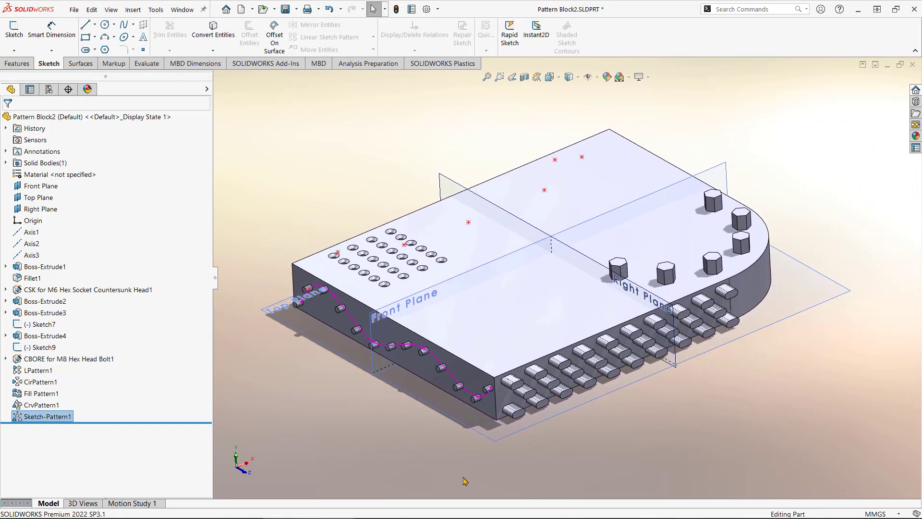
pyautogui.click(494, 336)
pyautogui.moveTo(48, 394)
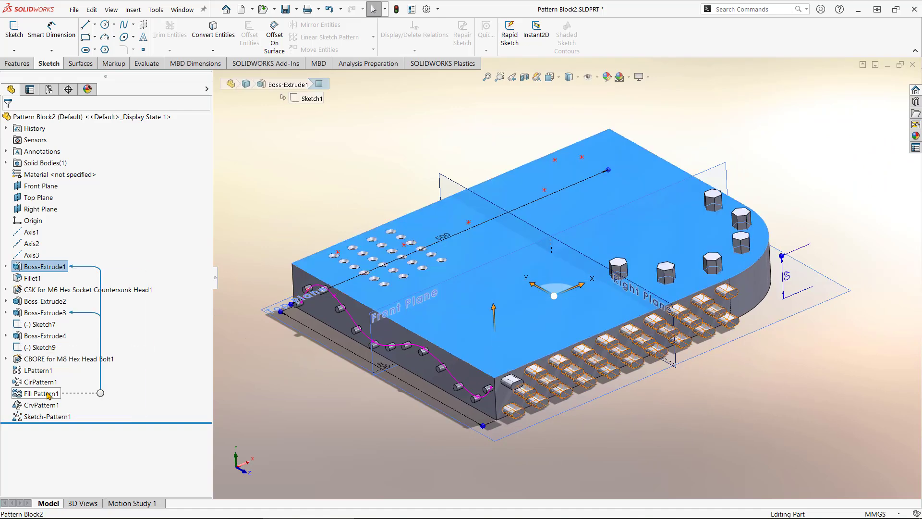
pyautogui.click(47, 417)
pyautogui.keyDown('shift'); pyautogui.click(41, 370); pyautogui.keyUp('shift')
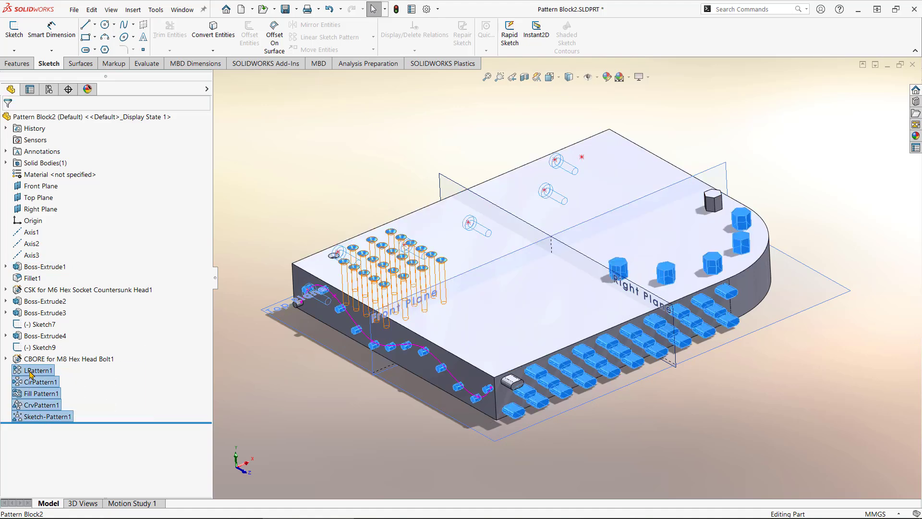
pyautogui.rightClick(44, 372)
pyautogui.press('Delete')
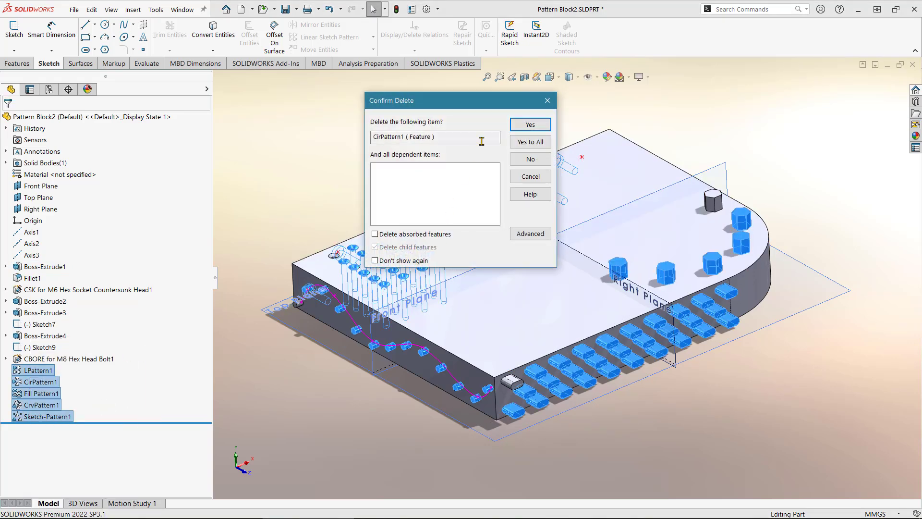
pyautogui.click(528, 144)
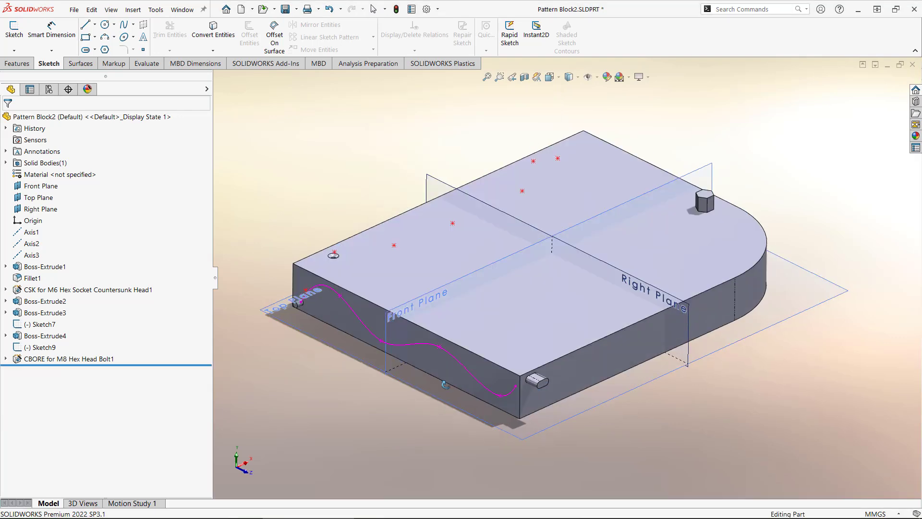